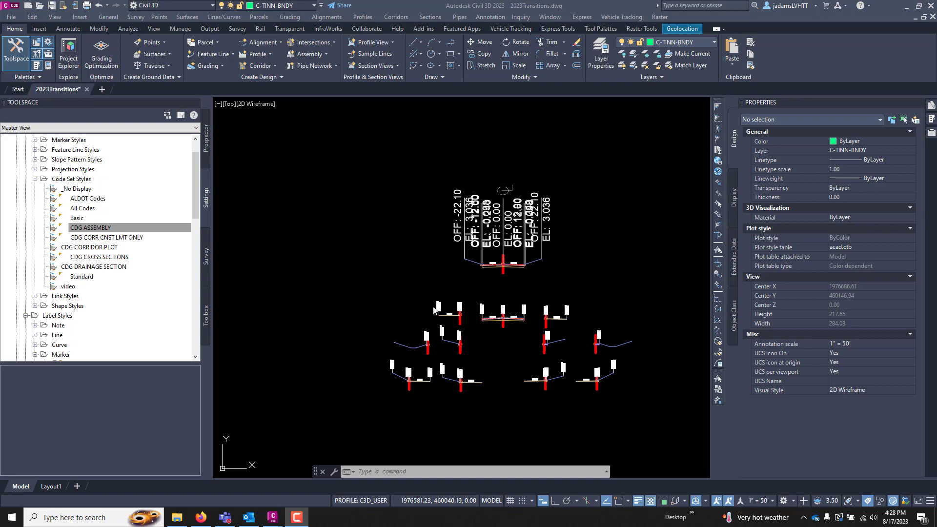
- Bring the corridor assemblies into view and set the annotation scale to 1" = 10'
{"action": "left_click", "coordinate": [532, 264]}
{"action": "key", "text": "Escape"}
{"action": "key", "text": "Escape"}
{"action": "scroll", "coordinate": [572, 256], "scroll_direction": "down", "scroll_amount": 5}
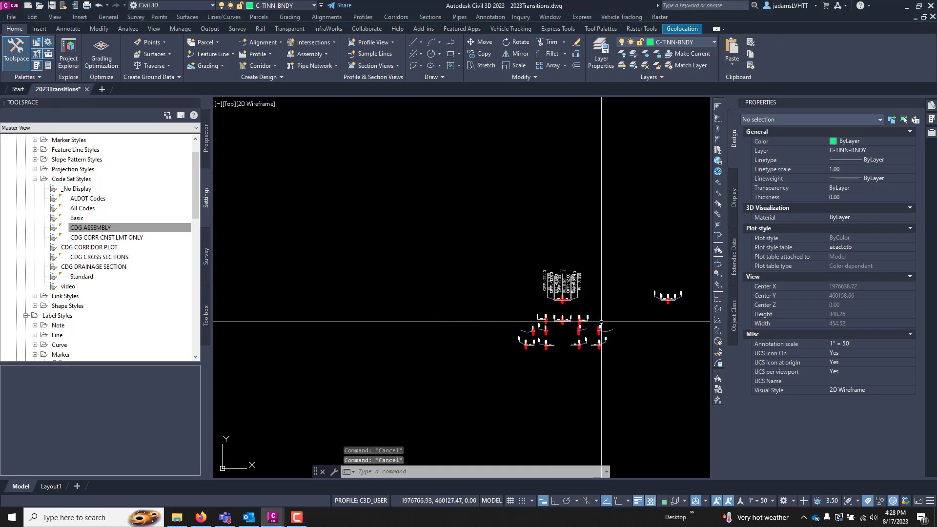
{"action": "scroll", "coordinate": [314, 430], "scroll_direction": "up", "scroll_amount": 5}
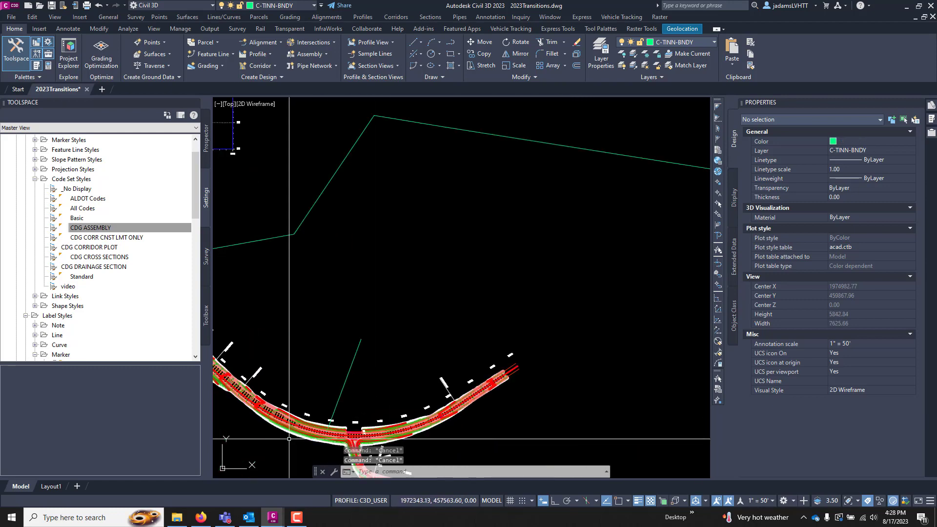
{"action": "scroll", "coordinate": [290, 430], "scroll_direction": "up", "scroll_amount": 2}
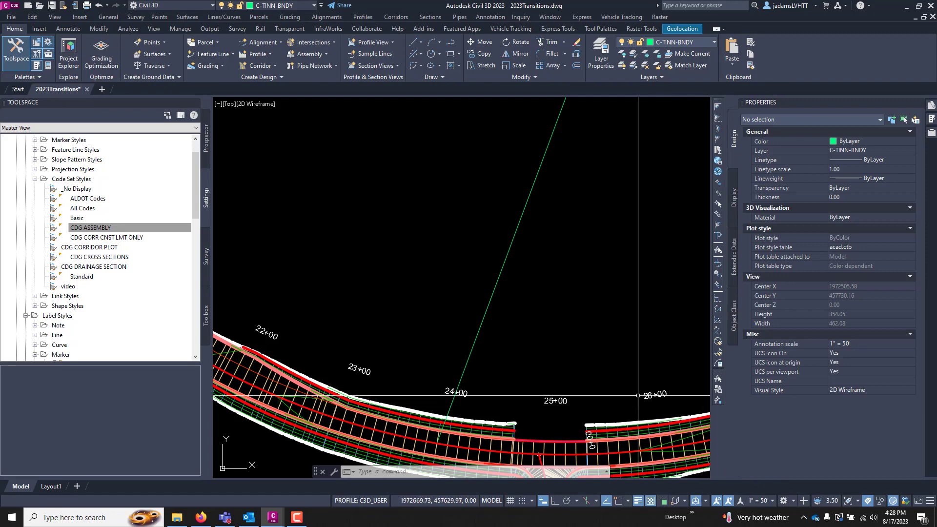
{"action": "scroll", "coordinate": [490, 377], "scroll_direction": "down", "scroll_amount": 3}
{"action": "scroll", "coordinate": [600, 350], "scroll_direction": "up", "scroll_amount": 1}
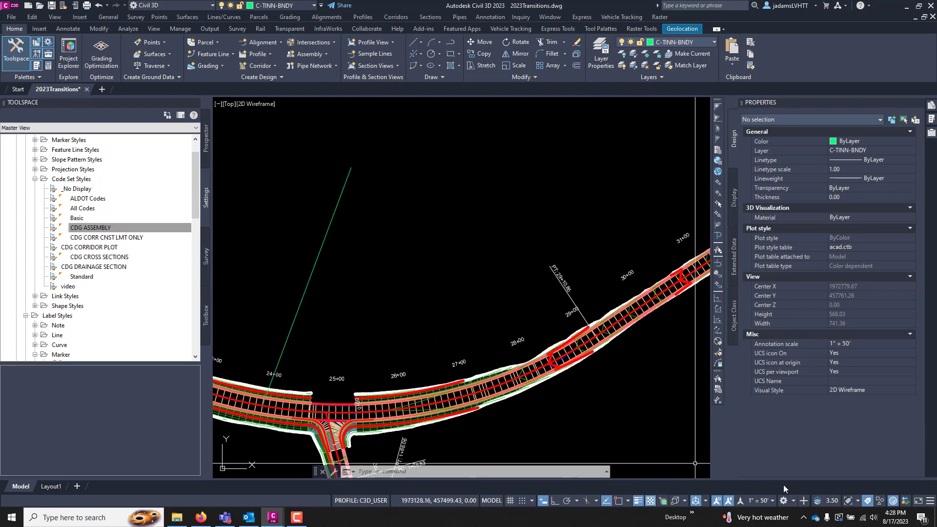
{"action": "scroll", "coordinate": [515, 364], "scroll_direction": "up", "scroll_amount": 2}
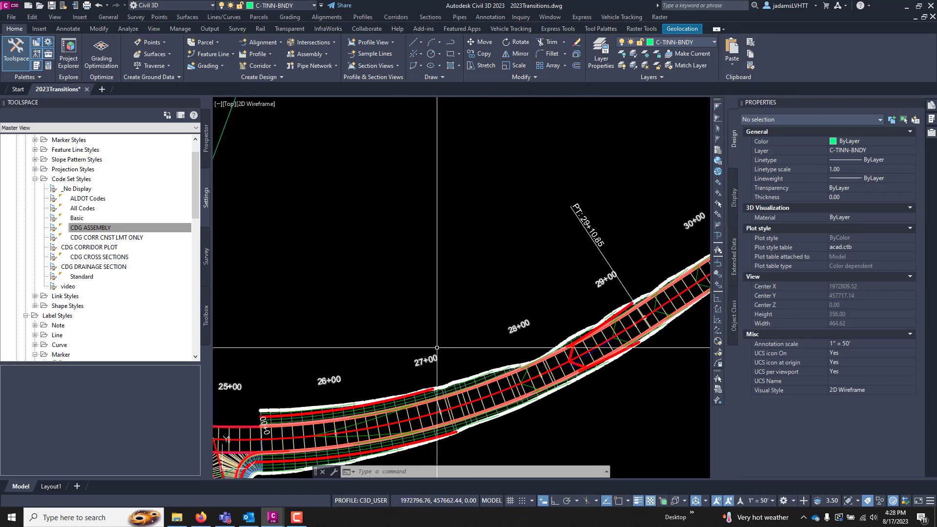
{"action": "scroll", "coordinate": [366, 340], "scroll_direction": "down", "scroll_amount": 12}
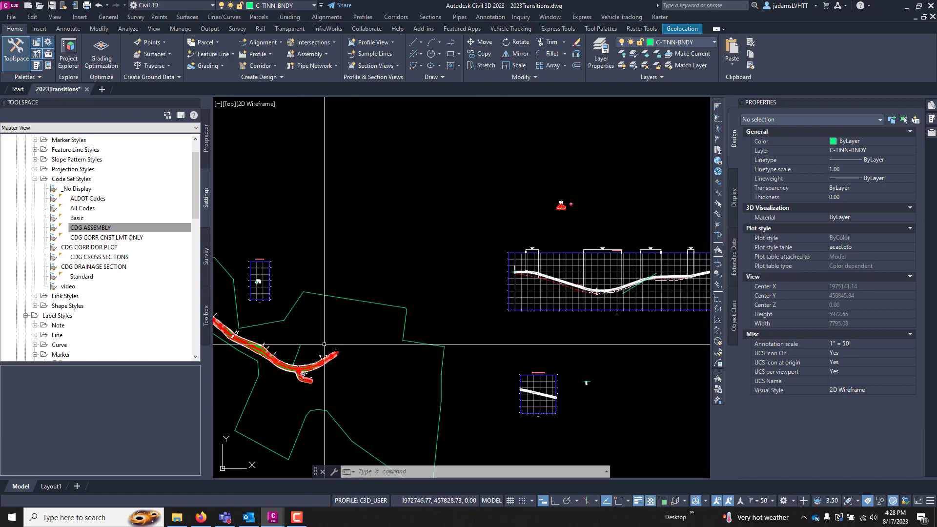
{"action": "scroll", "coordinate": [624, 297], "scroll_direction": "up", "scroll_amount": 4}
{"action": "scroll", "coordinate": [625, 297], "scroll_direction": "up", "scroll_amount": 4}
{"action": "middle_click_drag", "start_coordinate": [628, 299], "coordinate": [447, 386]}
{"action": "scroll", "coordinate": [447, 386], "scroll_direction": "down", "scroll_amount": 4}
{"action": "scroll", "coordinate": [383, 309], "scroll_direction": "down", "scroll_amount": 3}
{"action": "middle_click_drag", "start_coordinate": [383, 310], "coordinate": [464, 341]}
{"action": "scroll", "coordinate": [444, 334], "scroll_direction": "up", "scroll_amount": 8}
{"action": "scroll", "coordinate": [397, 361], "scroll_direction": "up", "scroll_amount": 14}
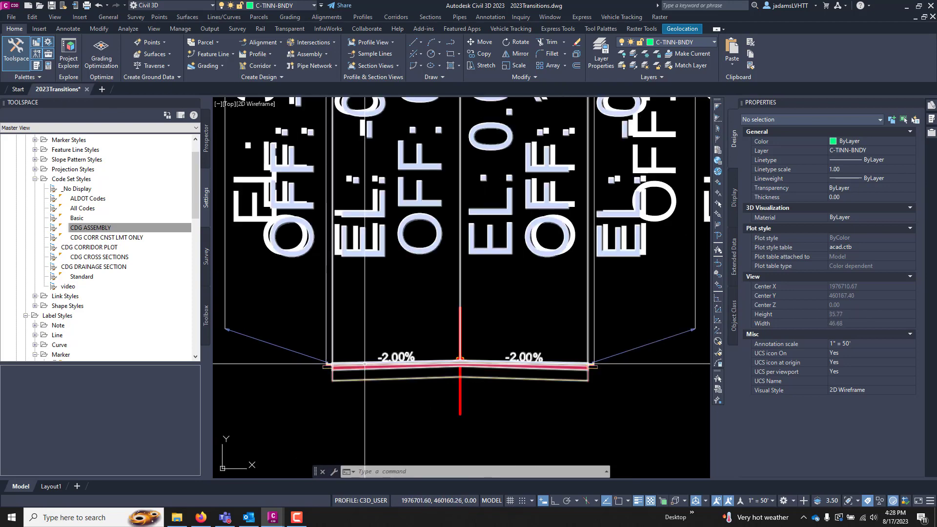
{"action": "scroll", "coordinate": [468, 336], "scroll_direction": "down", "scroll_amount": 2}
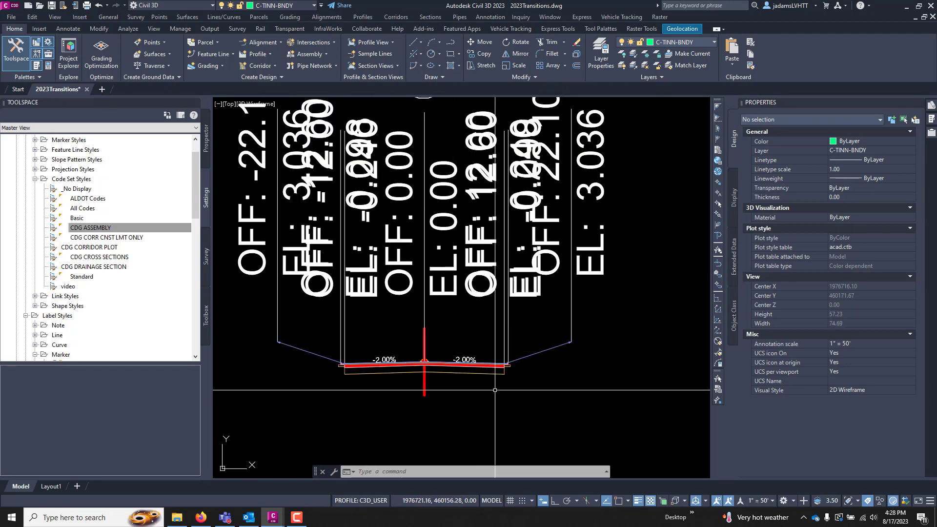
{"action": "left_click", "coordinate": [757, 501]}
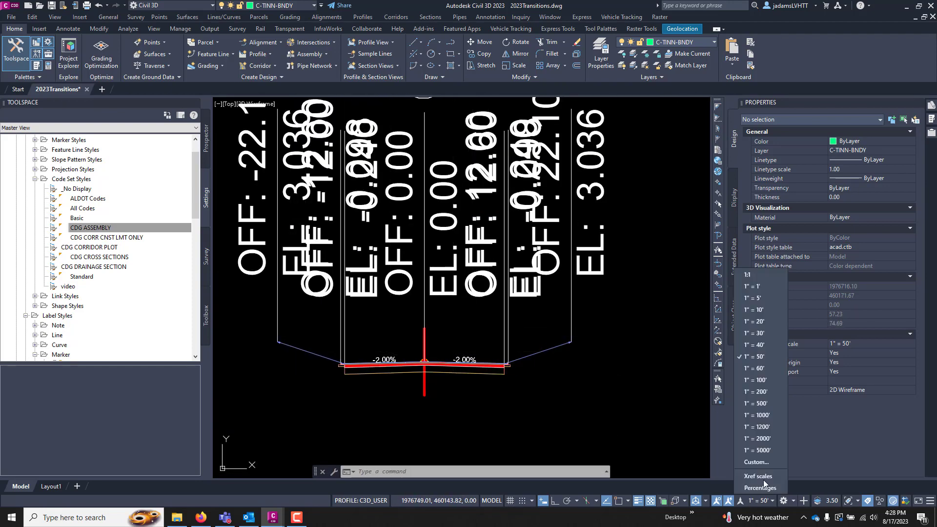
{"action": "left_click", "coordinate": [754, 310]}
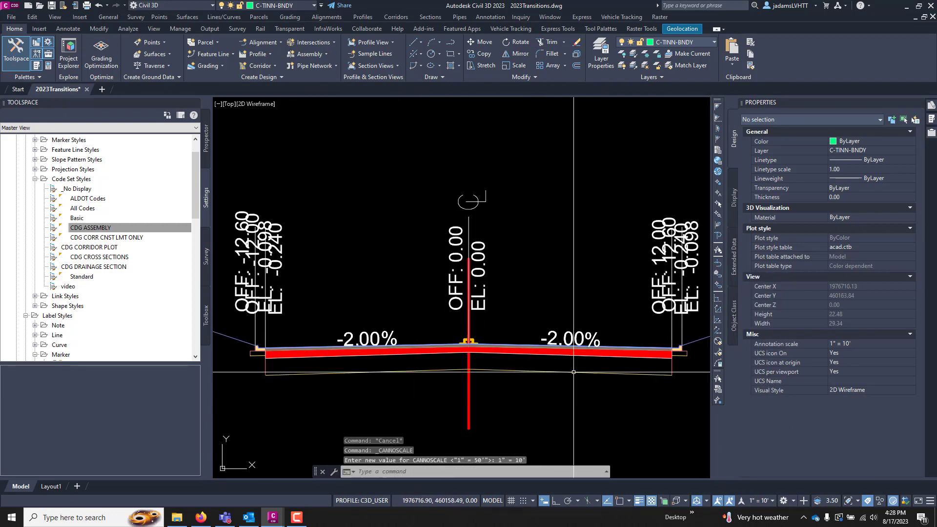
- Compare the assembly labels, then return the annotation scale to 1" = 50'
{"action": "scroll", "coordinate": [541, 312], "scroll_direction": "down", "scroll_amount": 10}
{"action": "scroll", "coordinate": [540, 312], "scroll_direction": "down", "scroll_amount": 5}
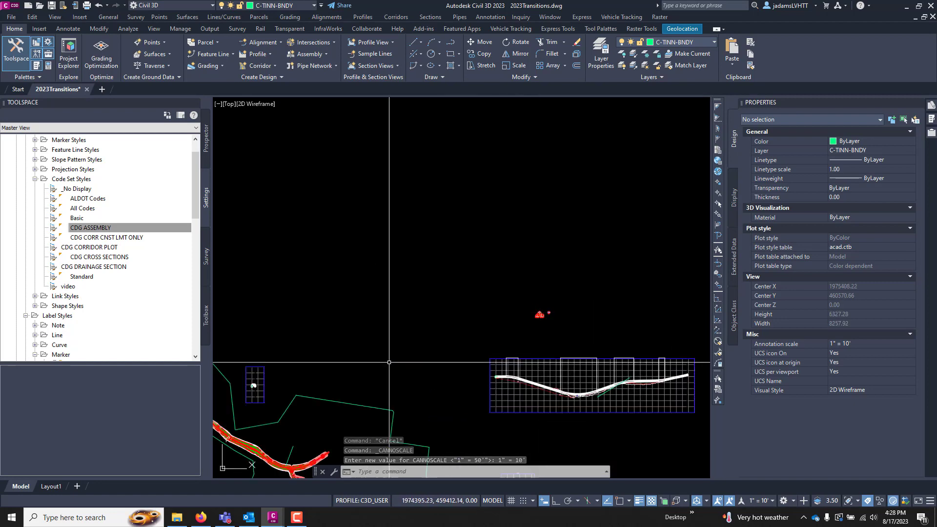
{"action": "scroll", "coordinate": [327, 447], "scroll_direction": "up", "scroll_amount": 5}
{"action": "scroll", "coordinate": [327, 447], "scroll_direction": "up", "scroll_amount": 7}
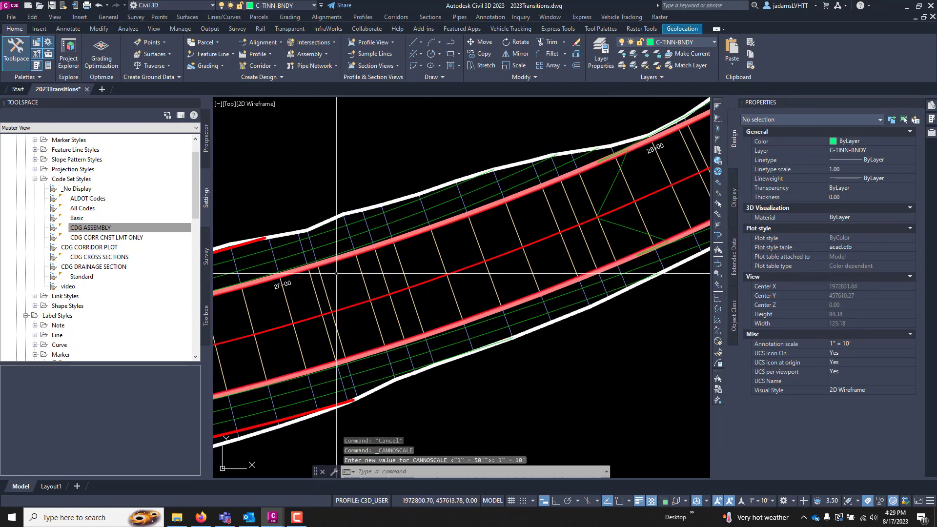
{"action": "scroll", "coordinate": [440, 349], "scroll_direction": "down", "scroll_amount": 2}
{"action": "left_click", "coordinate": [767, 499]}
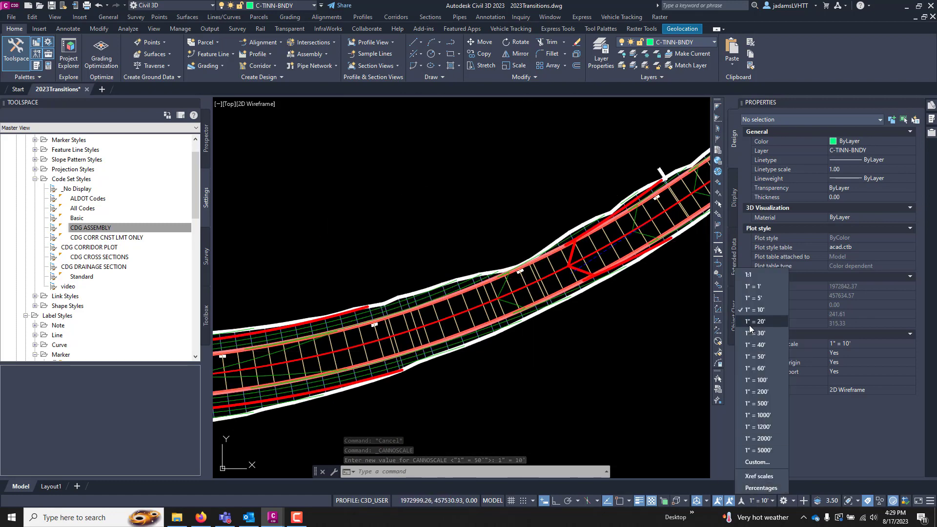
{"action": "left_click", "coordinate": [767, 358]}
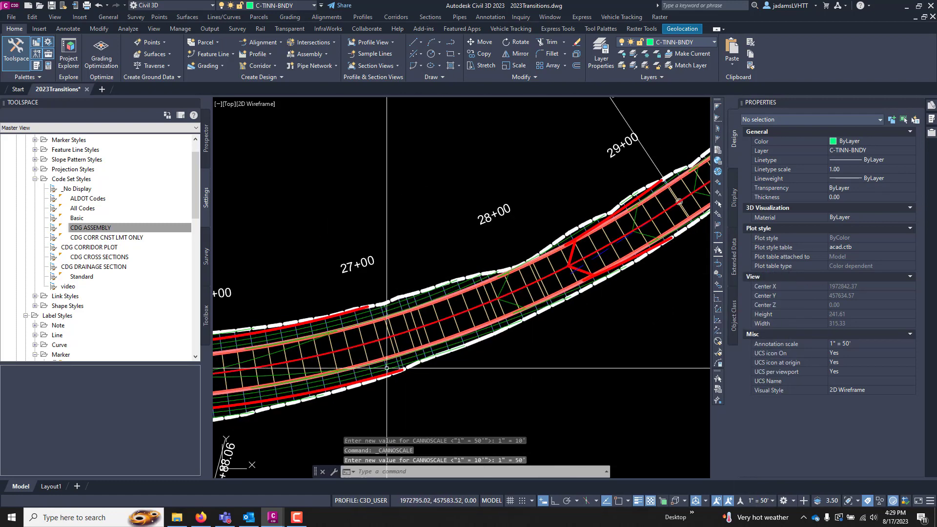
{"action": "scroll", "coordinate": [542, 278], "scroll_direction": "down", "scroll_amount": 9}
{"action": "scroll", "coordinate": [491, 282], "scroll_direction": "up", "scroll_amount": 10}
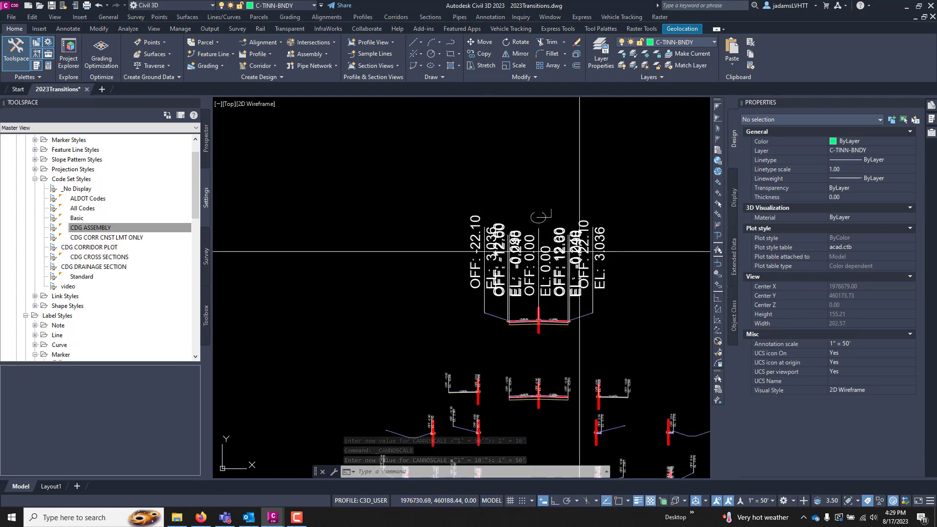
{"action": "scroll", "coordinate": [489, 311], "scroll_direction": "up", "scroll_amount": 4}
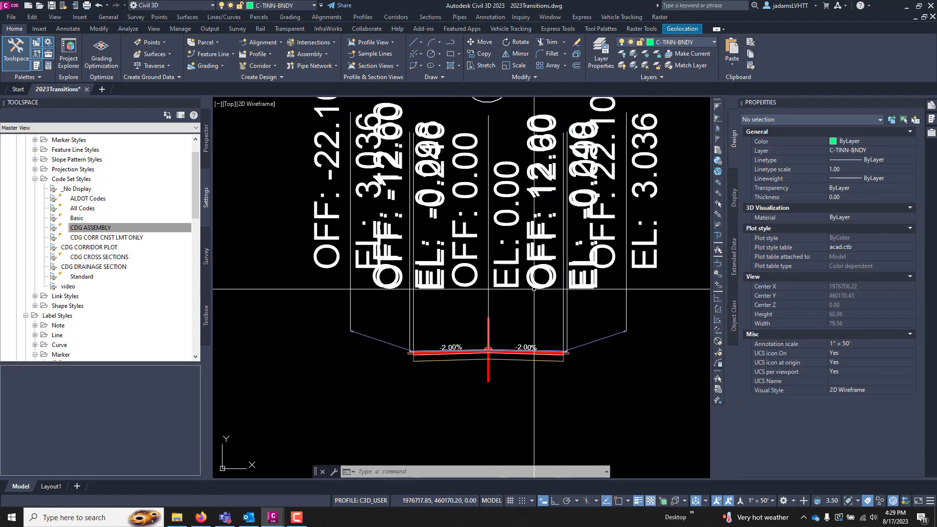
- Switch the MAIN ROAD assembly's code set style to CDG ASSEMBLY
{"action": "mouse_move", "coordinate": [534, 289]}
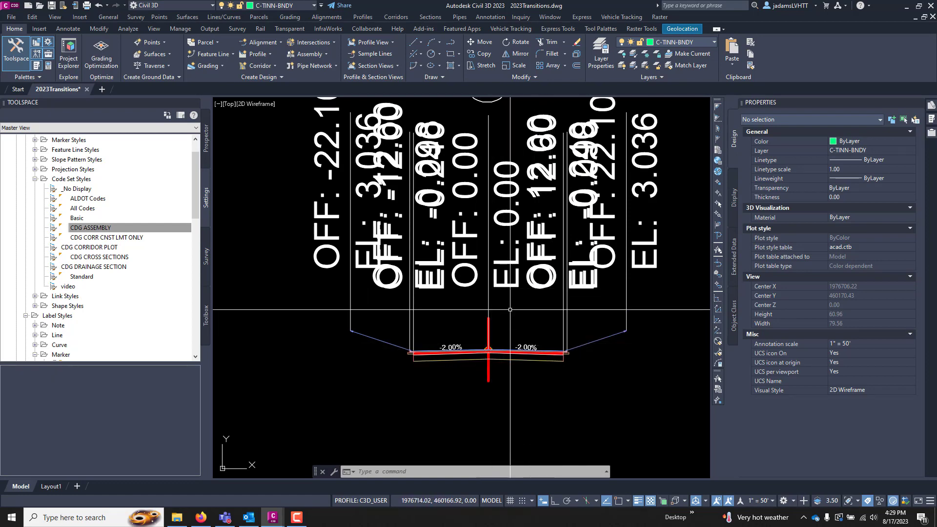
{"action": "left_click", "coordinate": [488, 370]}
{"action": "left_click", "coordinate": [488, 375]}
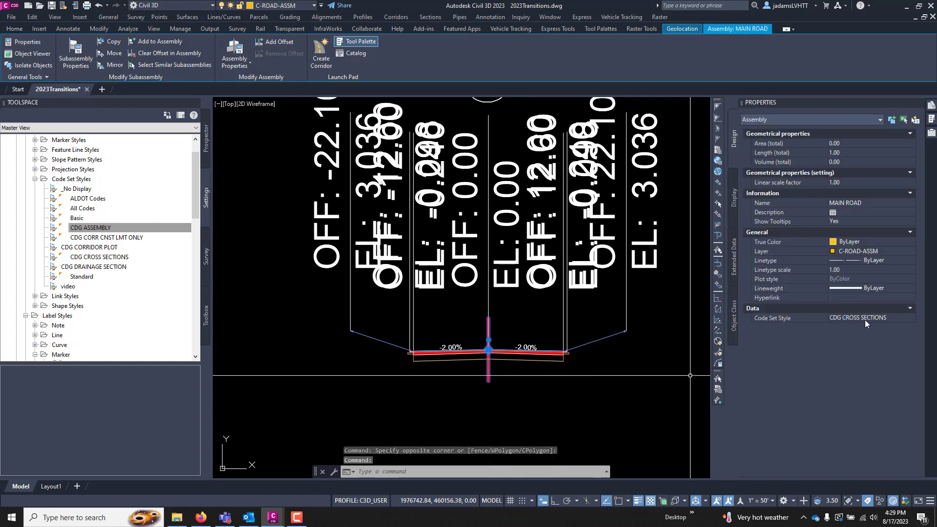
{"action": "key", "text": "Escape"}
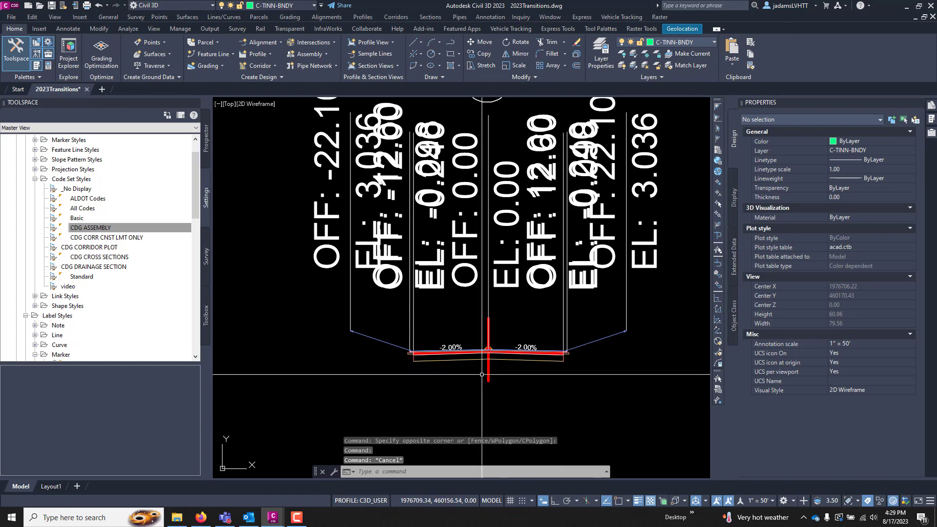
{"action": "left_click", "coordinate": [481, 374]}
{"action": "left_click", "coordinate": [613, 338]}
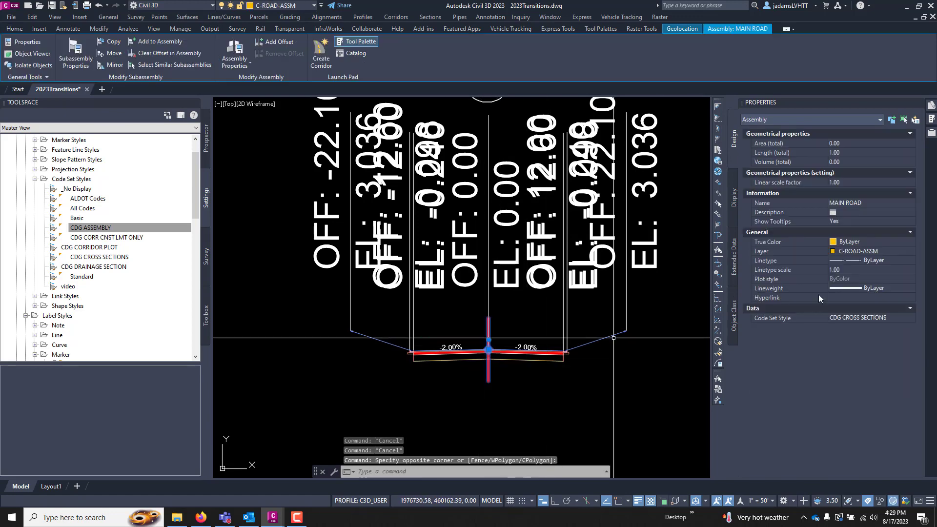
{"action": "left_click", "coordinate": [863, 318]}
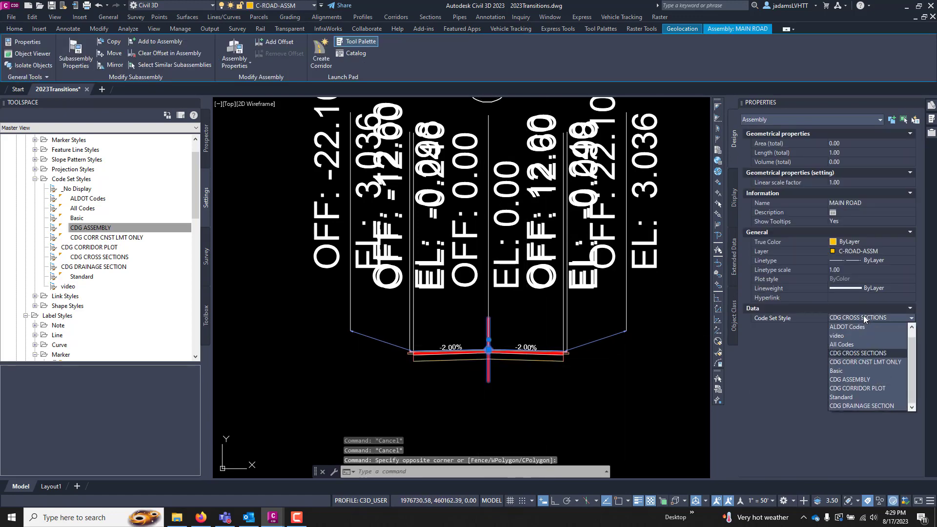
{"action": "left_click", "coordinate": [857, 380]}
{"action": "key", "text": "Escape"}
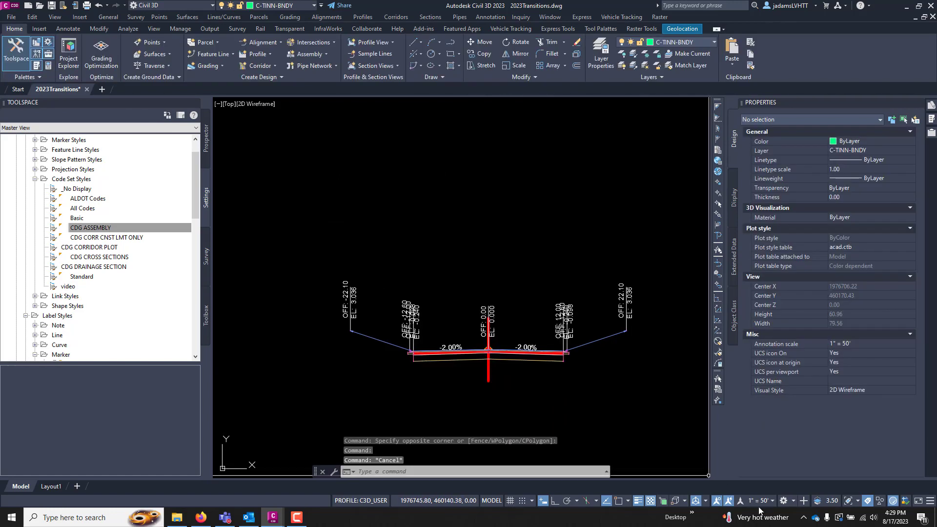
- Cycle the annotation scale through 1" = 20' and 1" = 10', then back to 1" = 50'
{"action": "left_click", "coordinate": [762, 500]}
{"action": "left_click", "coordinate": [758, 321]}
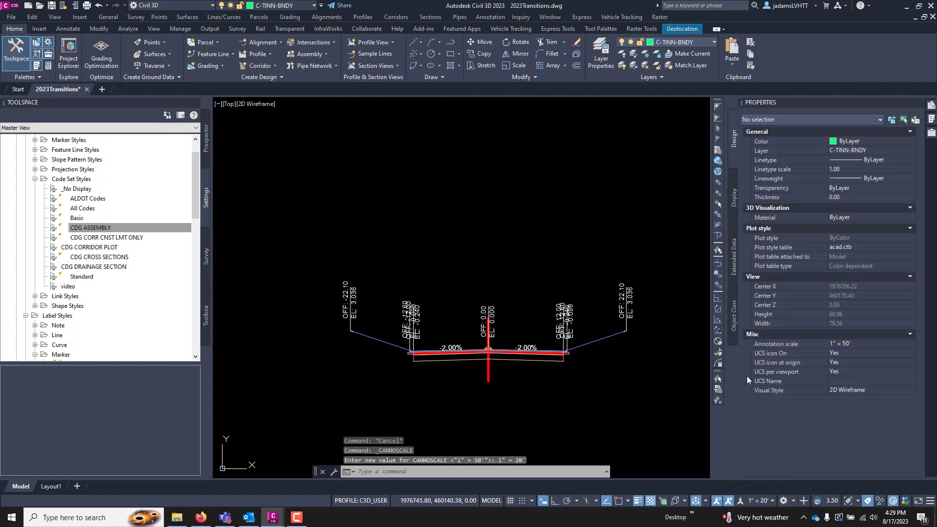
{"action": "left_click", "coordinate": [762, 500]}
{"action": "left_click", "coordinate": [752, 308]}
{"action": "left_click", "coordinate": [760, 500]}
{"action": "left_click", "coordinate": [769, 359]}
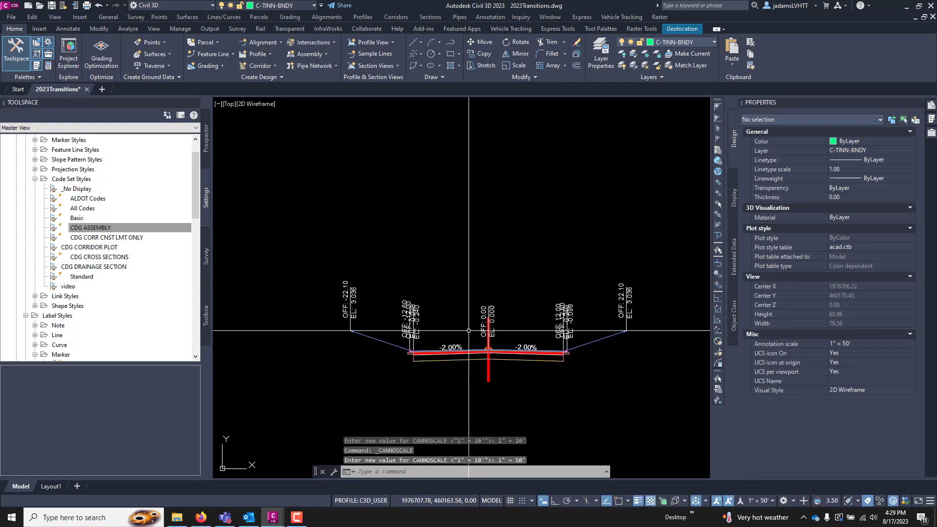
{"action": "key", "text": "Escape"}
- Switch the MAIN ROAD assembly's code set style back to CDG CROSS SECTIONS
{"action": "left_click", "coordinate": [596, 311]}
{"action": "left_click", "coordinate": [476, 337]}
{"action": "left_click", "coordinate": [888, 316]}
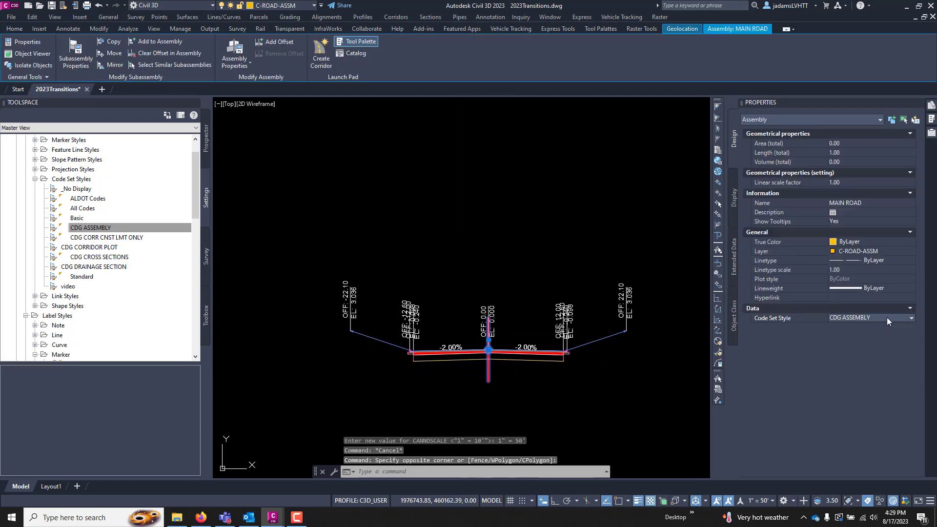
{"action": "left_click", "coordinate": [886, 317]}
{"action": "left_click", "coordinate": [872, 352]}
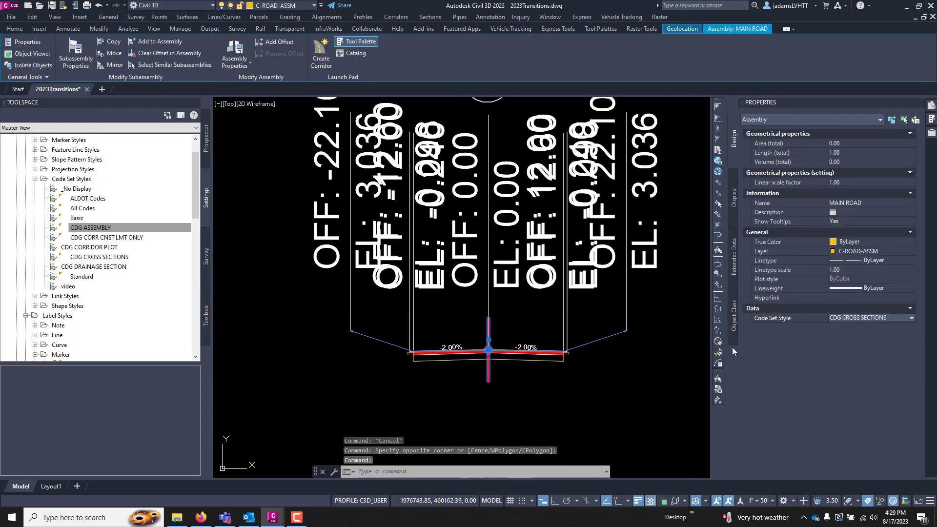
{"action": "key", "text": "Escape"}
{"action": "left_click", "coordinate": [488, 364]}
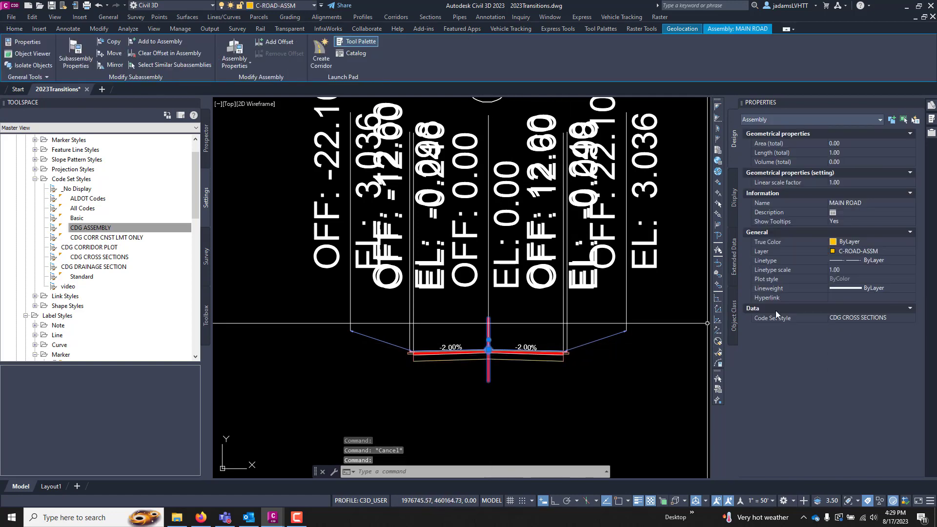
- In the CDG CROSS SECTIONS code set, bring up the Daylight code's Offset Elevation label style edit options
{"action": "left_click", "coordinate": [72, 226]}
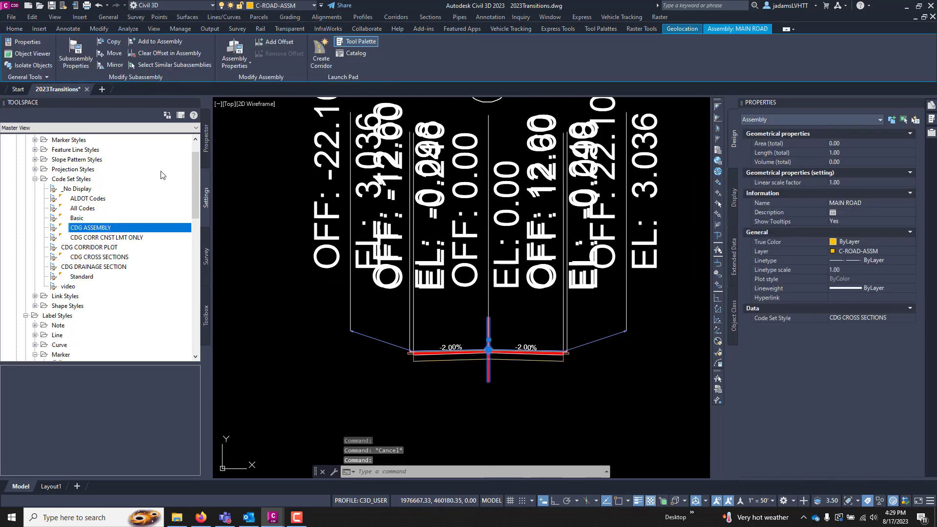
{"action": "double_click", "coordinate": [91, 257]}
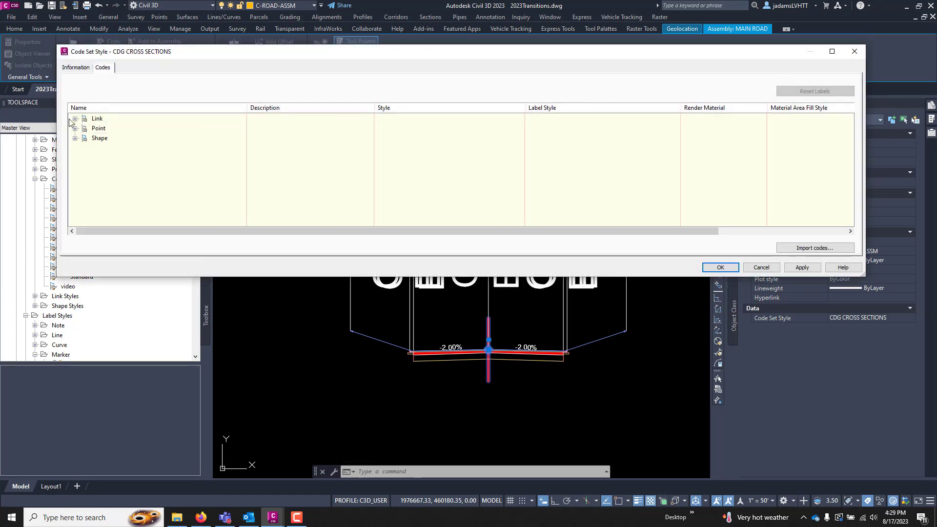
{"action": "left_click", "coordinate": [75, 127]}
{"action": "left_click", "coordinate": [556, 195]}
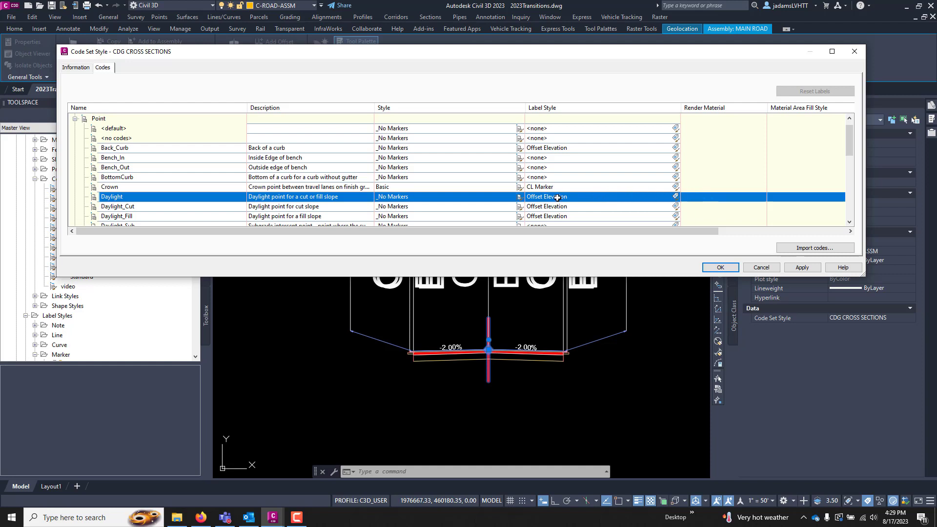
{"action": "left_click", "coordinate": [676, 197]}
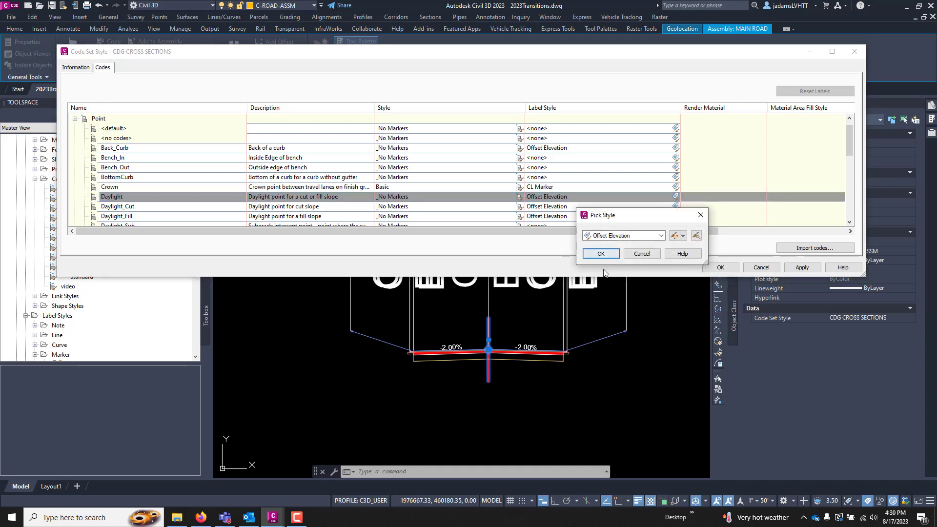
{"action": "left_click", "coordinate": [683, 236]}
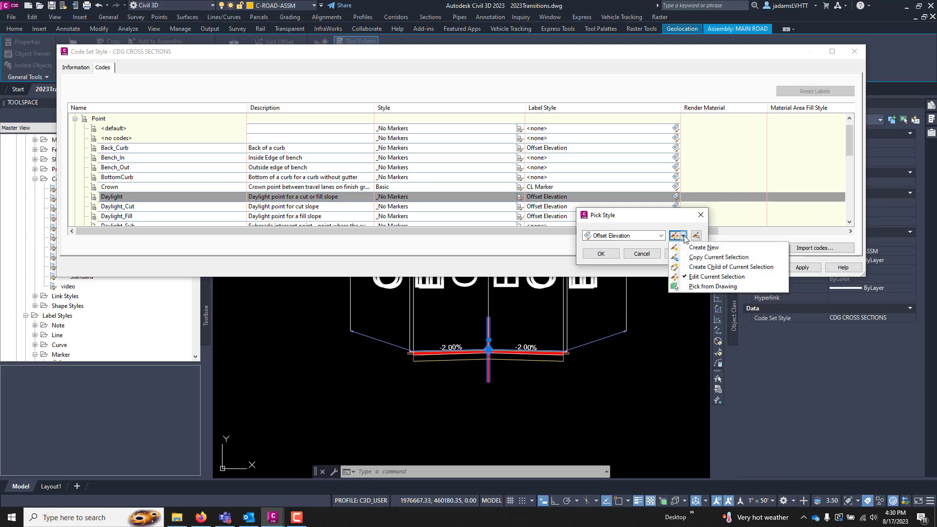
- Inspect the Offset Elevation label's 0.0800" Text Height, then cancel out without changes
{"action": "left_click", "coordinate": [676, 238]}
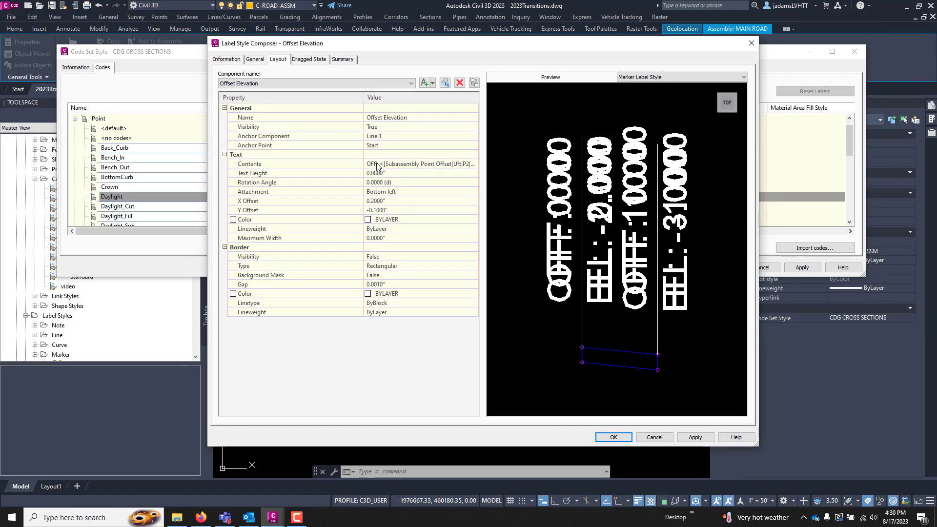
{"action": "left_click", "coordinate": [251, 164]}
{"action": "left_click", "coordinate": [267, 174]}
{"action": "left_click", "coordinate": [394, 175]}
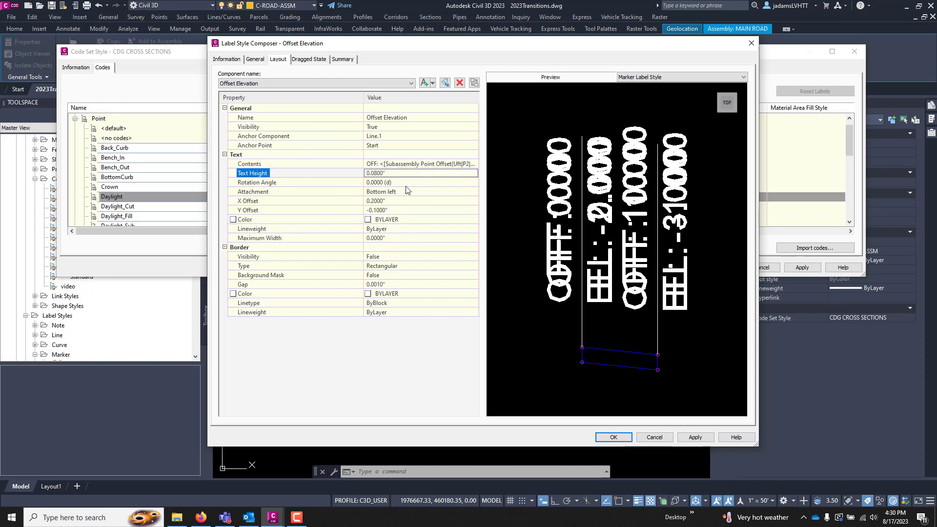
{"action": "left_click", "coordinate": [410, 184]}
{"action": "left_click", "coordinate": [397, 172]}
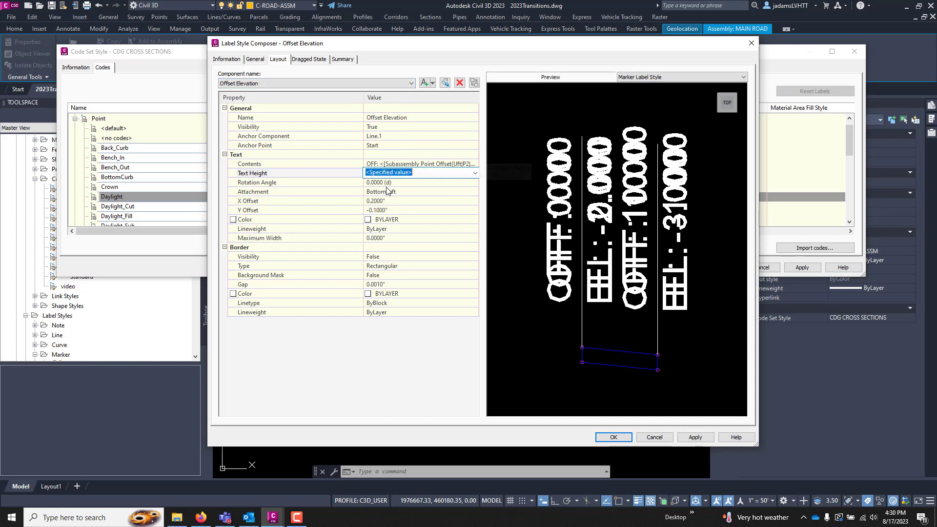
{"action": "key", "text": "Return"}
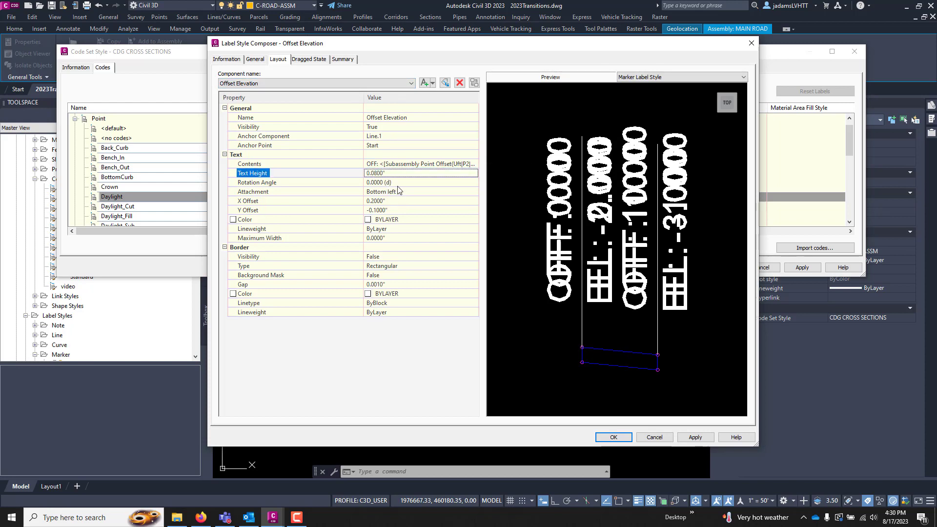
{"action": "left_click", "coordinate": [654, 436]}
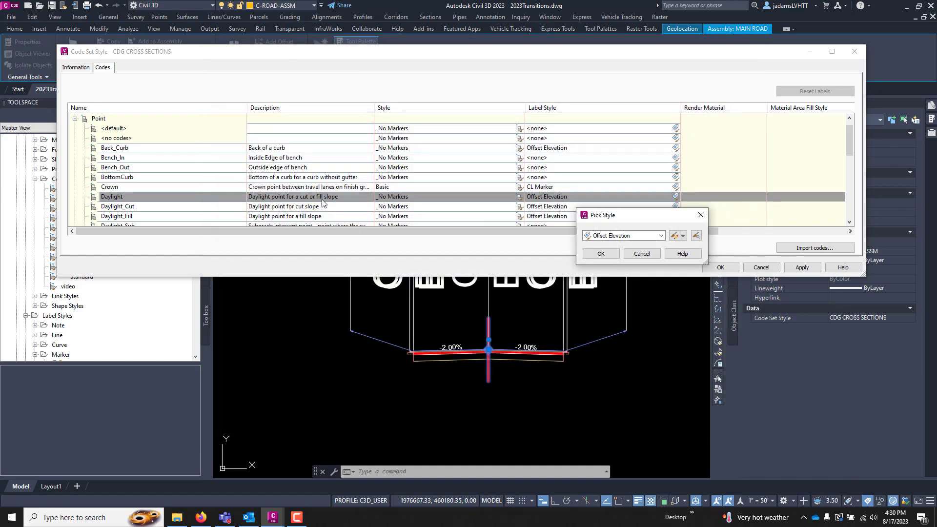
{"action": "left_click", "coordinate": [634, 256]}
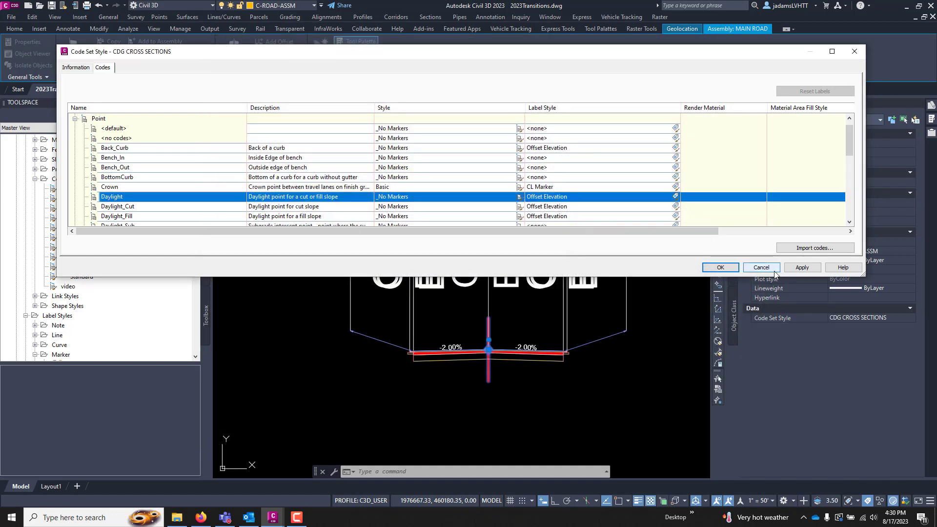
- Open the CDG ASSEMBLY code set and the Crown point code's view-edit (NO SCALE) label style
{"action": "left_click", "coordinate": [776, 268]}
{"action": "right_click", "coordinate": [90, 228]}
{"action": "left_click", "coordinate": [116, 232]}
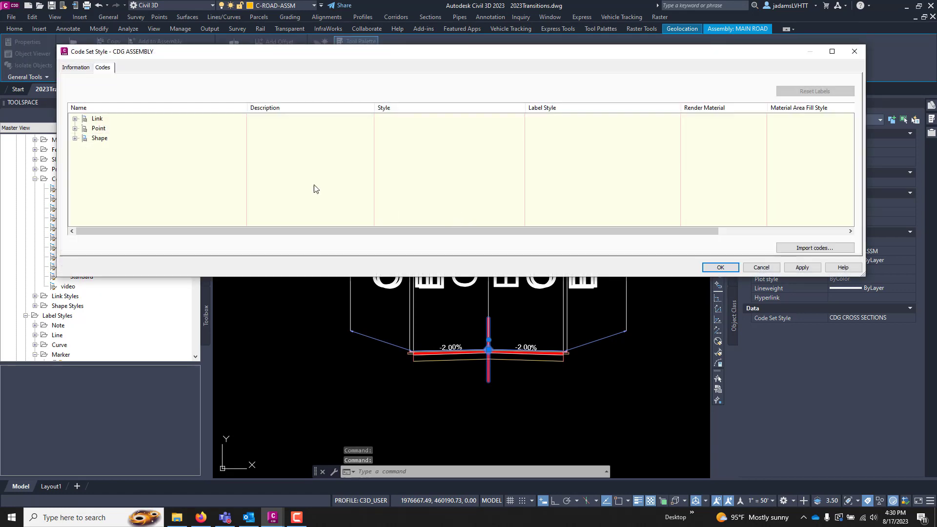
{"action": "left_click", "coordinate": [75, 128]}
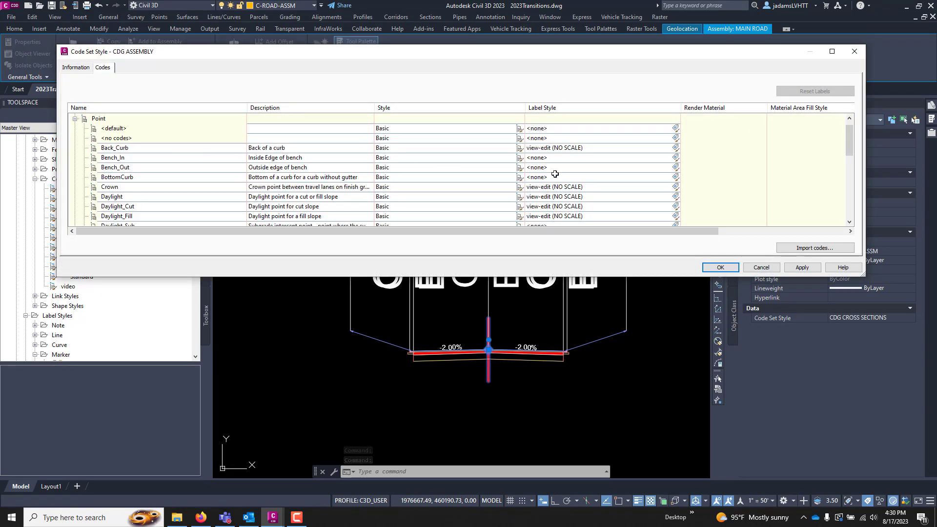
{"action": "left_click", "coordinate": [561, 190]}
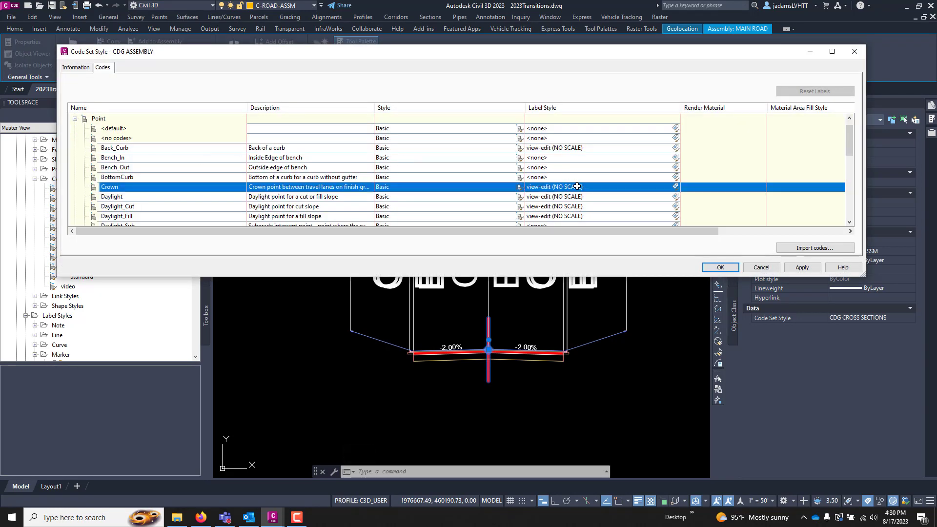
{"action": "left_click", "coordinate": [676, 187]}
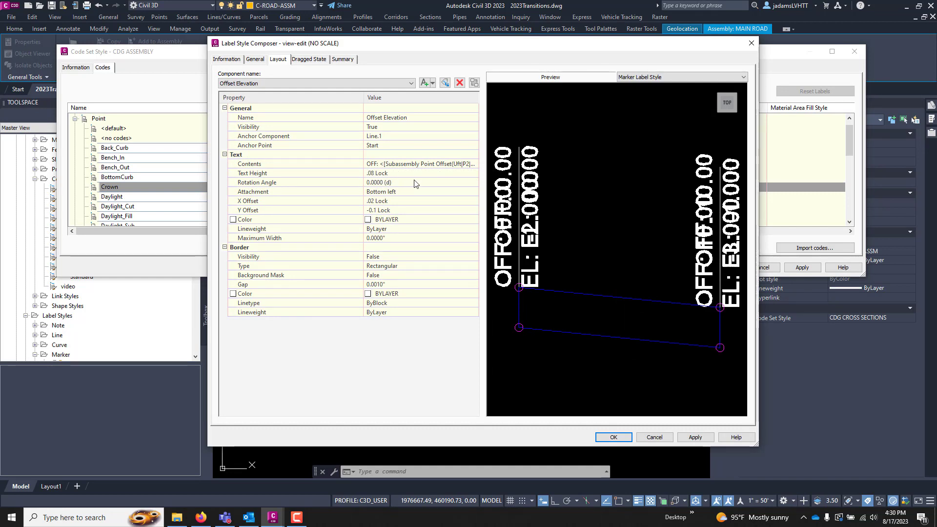
- Review the Lock expressions available for the label's Text Height, then close the style
{"action": "left_click", "coordinate": [457, 172]}
{"action": "left_click", "coordinate": [473, 173]}
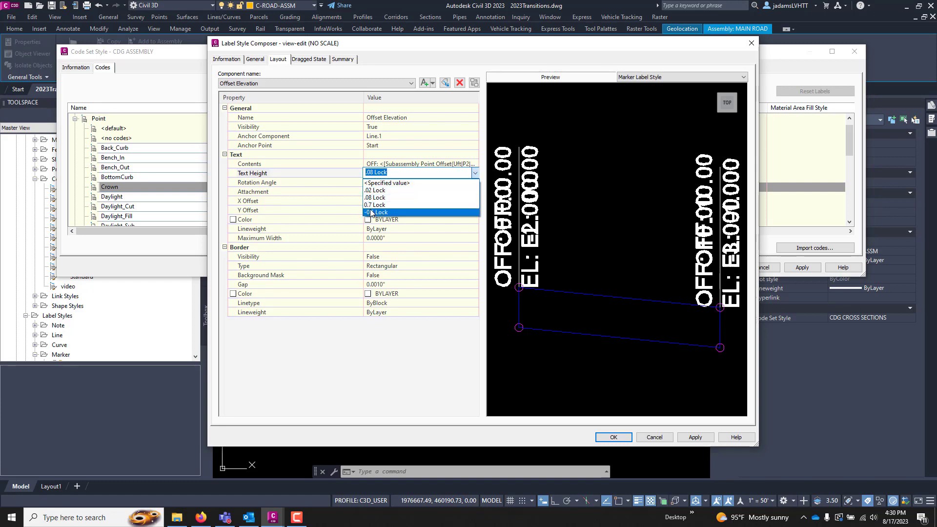
{"action": "left_click", "coordinate": [376, 198]}
{"action": "left_click", "coordinate": [613, 437]}
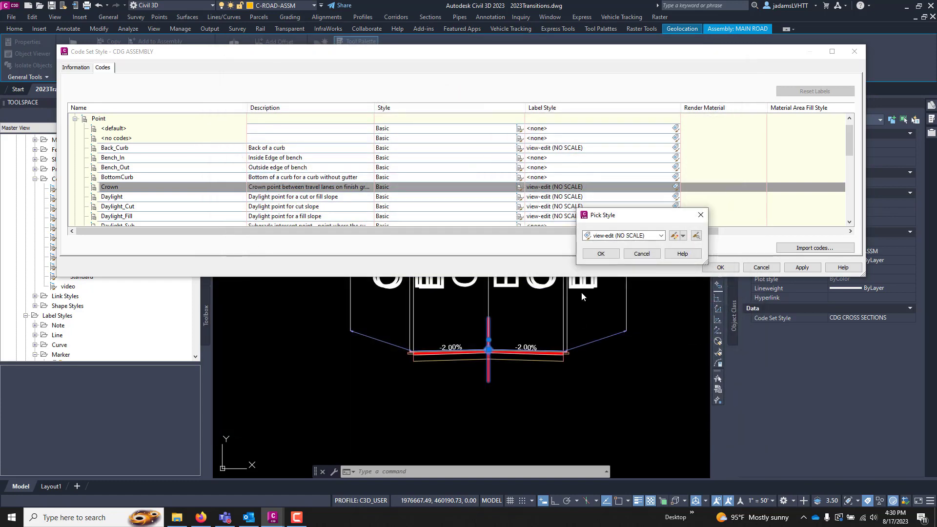
- Close the code set dialogs and list the Marker expressions: -0.1, .02, .08 and 0.7 Lock
{"action": "left_click", "coordinate": [654, 230]}
{"action": "left_click", "coordinate": [754, 267]}
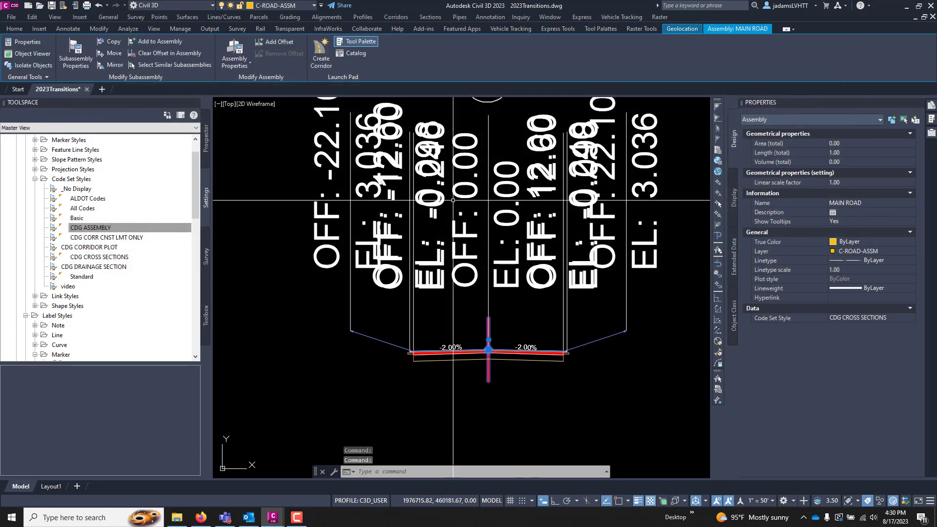
{"action": "scroll", "coordinate": [52, 170], "scroll_direction": "up", "scroll_amount": 1}
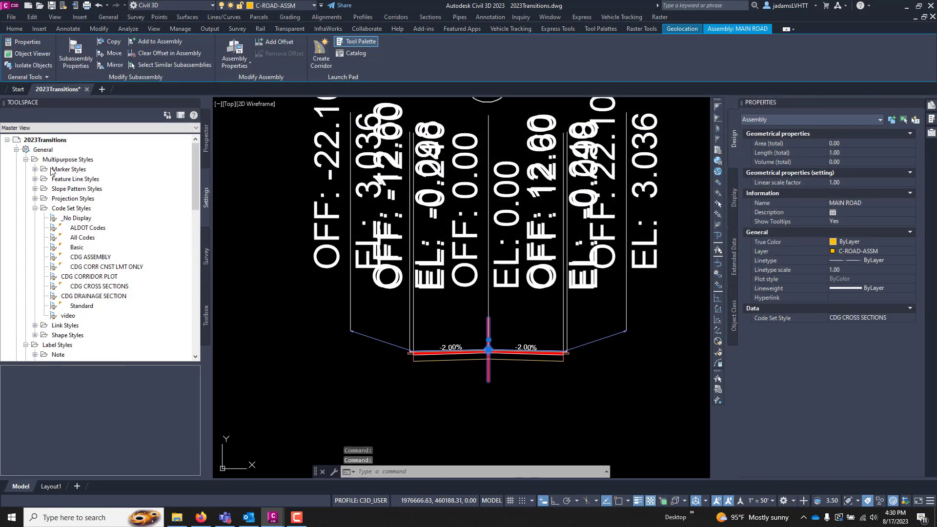
{"action": "left_click", "coordinate": [35, 208]}
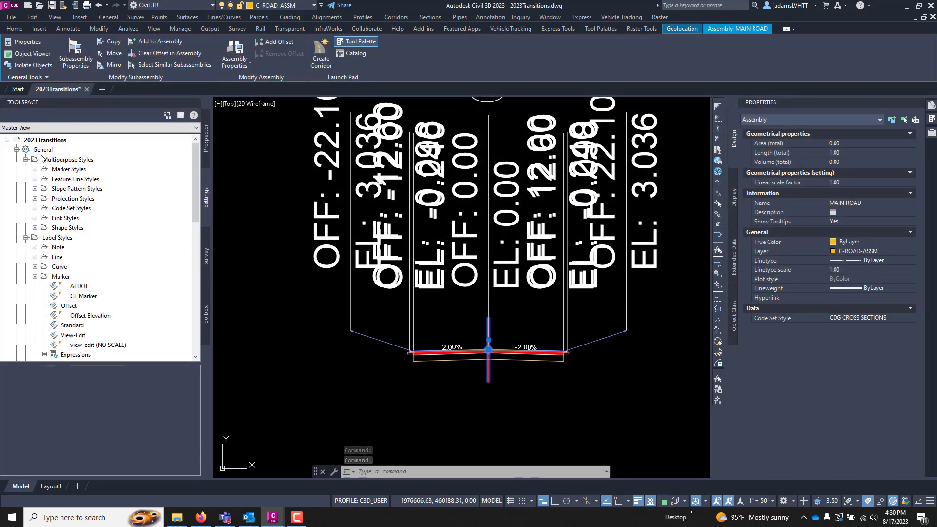
{"action": "left_click", "coordinate": [25, 237]}
{"action": "left_click", "coordinate": [26, 237]}
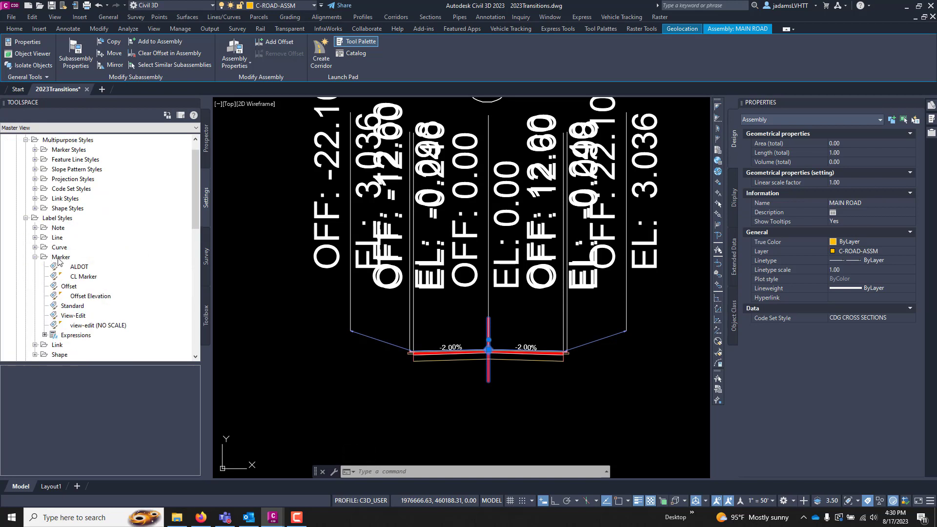
{"action": "scroll", "coordinate": [58, 261], "scroll_direction": "down", "scroll_amount": 1}
{"action": "left_click", "coordinate": [34, 209]}
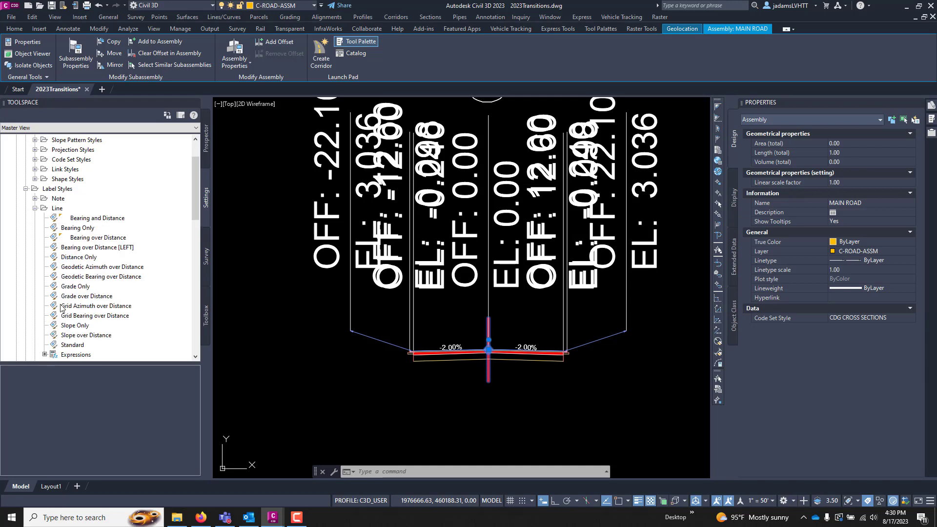
{"action": "left_click", "coordinate": [34, 208]}
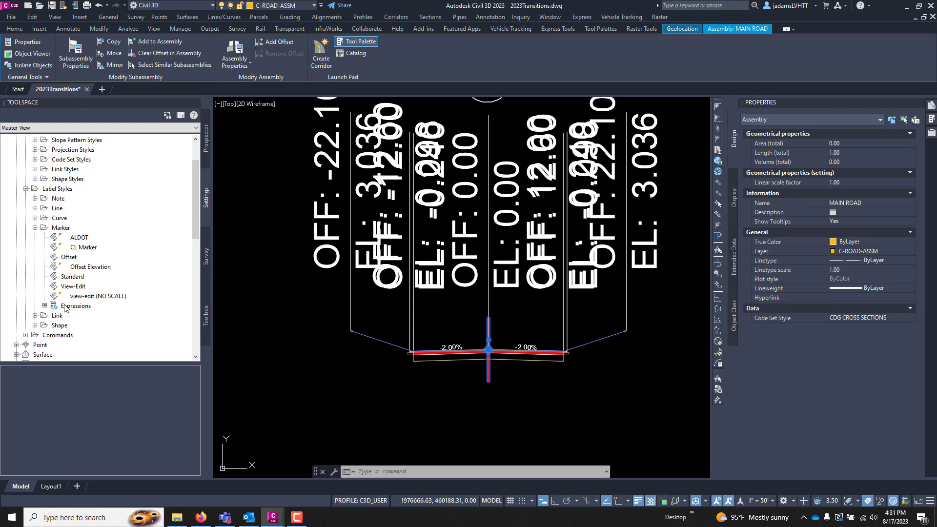
{"action": "left_click", "coordinate": [73, 306]}
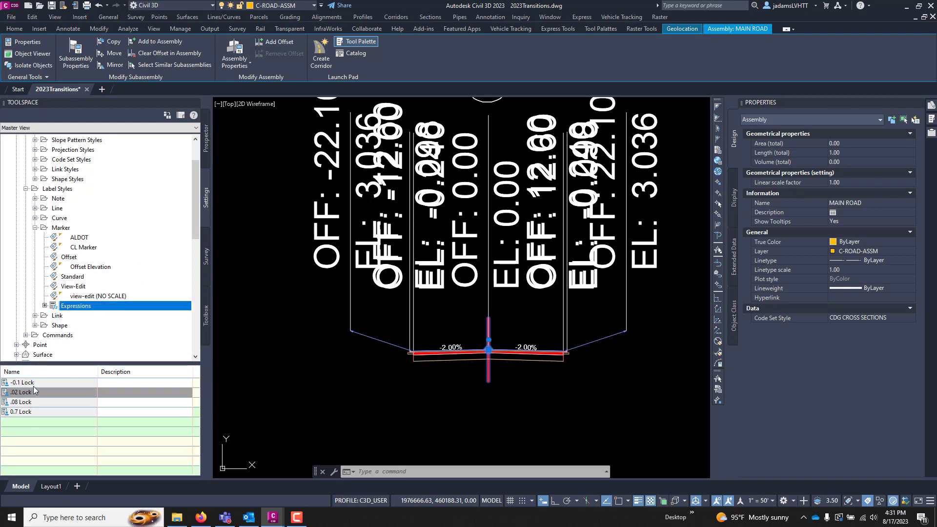
- Review the .08 Lock formula (.08 *10)/{Drawing Scale Conversion} and close it unchanged
{"action": "left_click", "coordinate": [33, 402]}
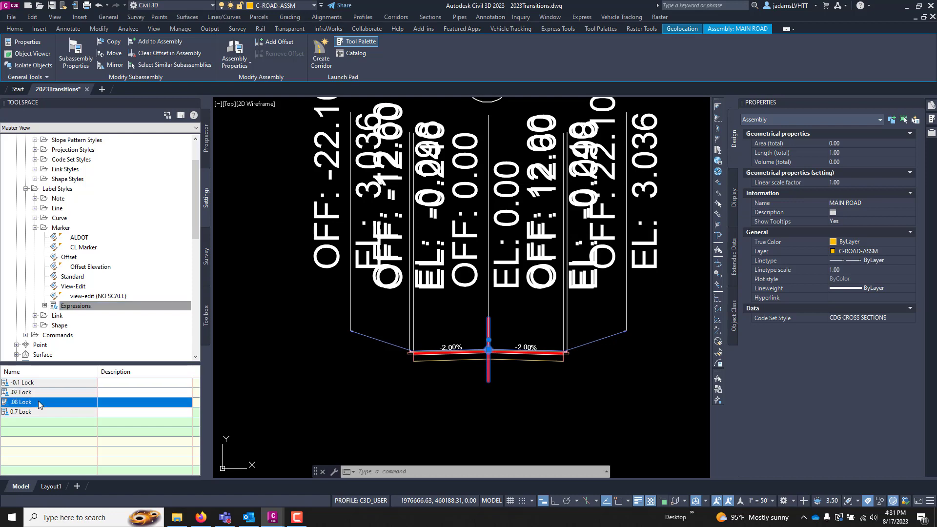
{"action": "right_click", "coordinate": [39, 404]}
{"action": "left_click", "coordinate": [73, 420]}
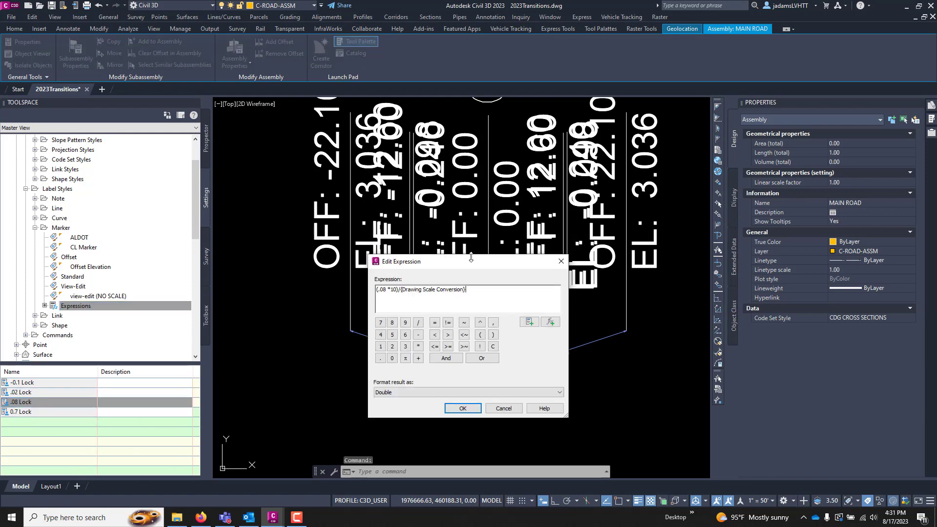
{"action": "left_click_drag", "start_coordinate": [482, 290], "coordinate": [375, 273]}
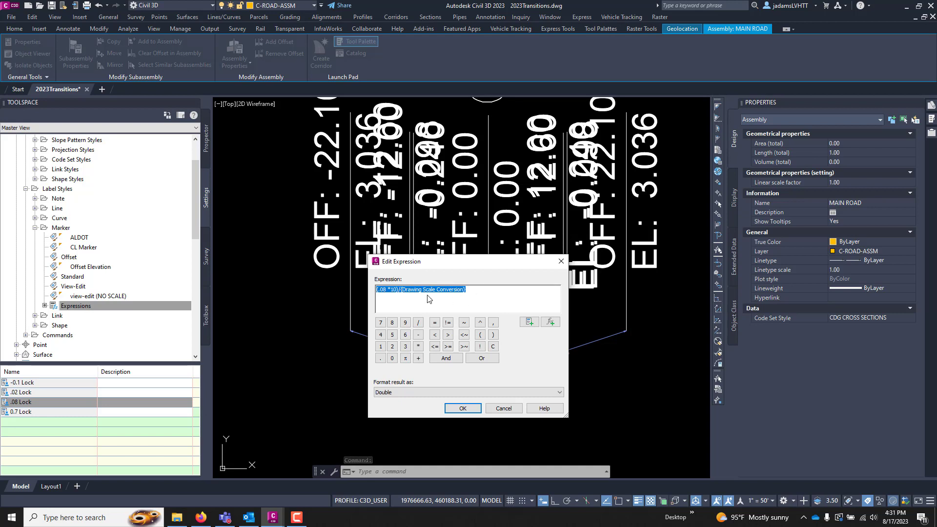
{"action": "left_click", "coordinate": [398, 290]}
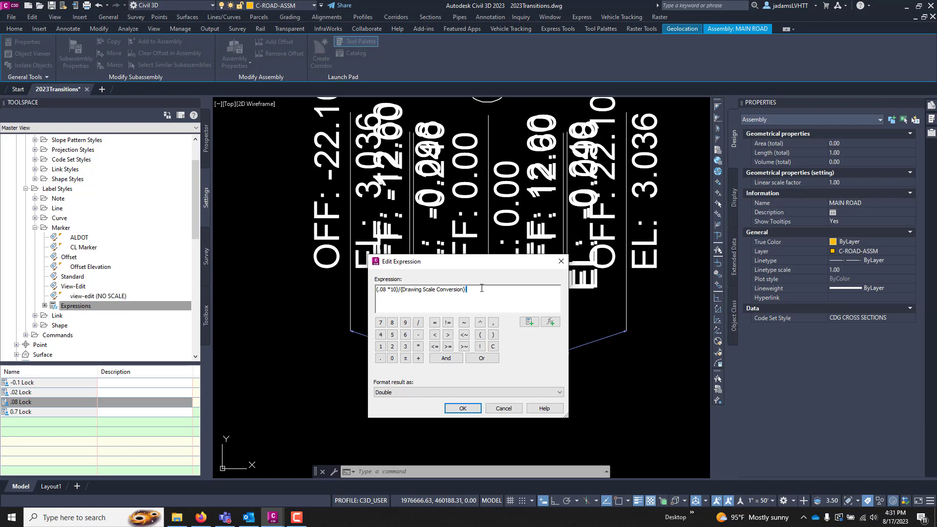
{"action": "key", "text": "ctrl+a"}
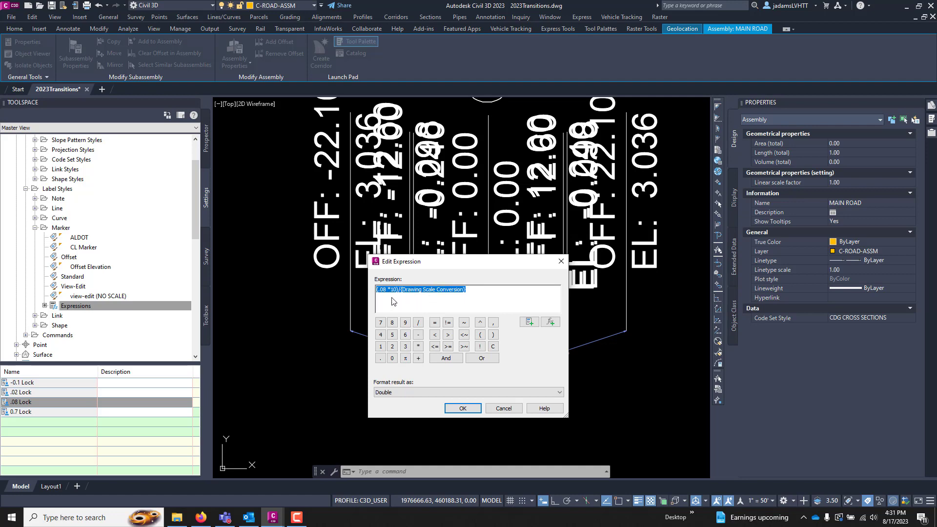
{"action": "left_click", "coordinate": [505, 409]}
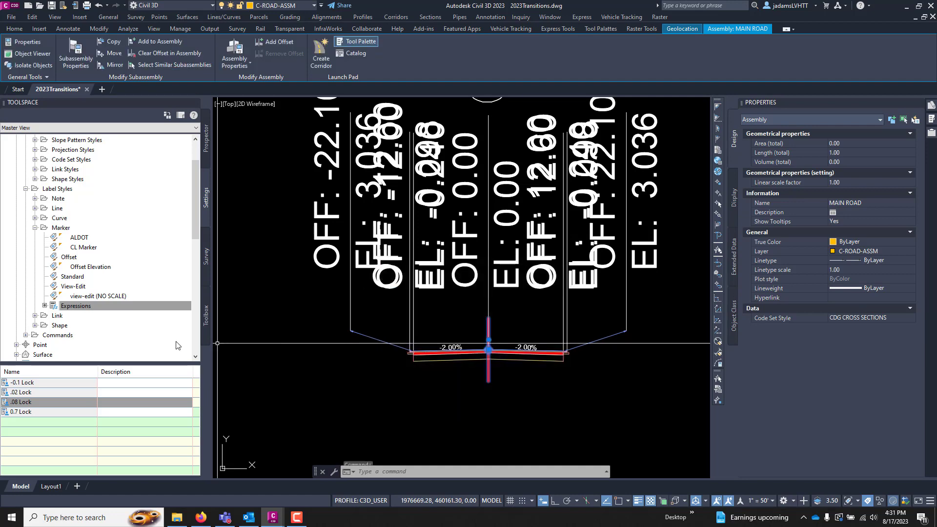
- Reopen the .08 Lock formula for another look and close it without edits
{"action": "right_click", "coordinate": [77, 307]}
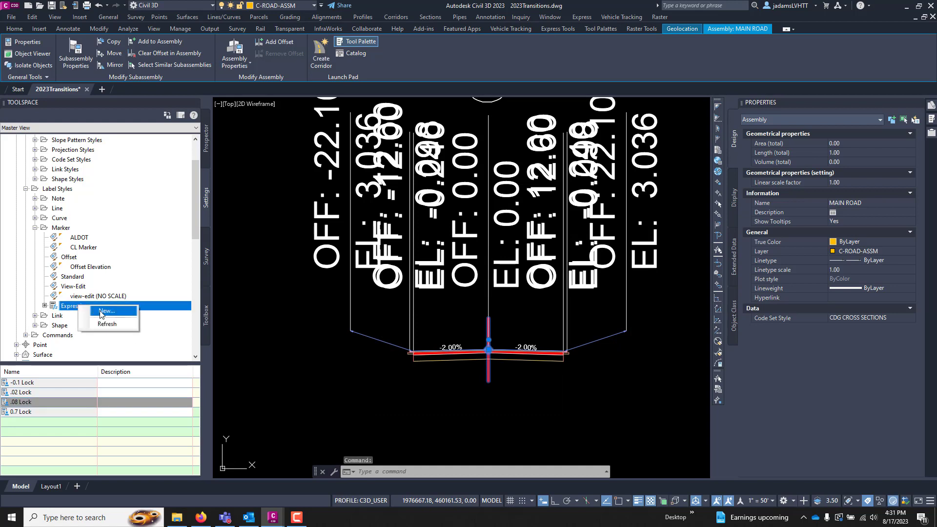
{"action": "left_click", "coordinate": [43, 391]}
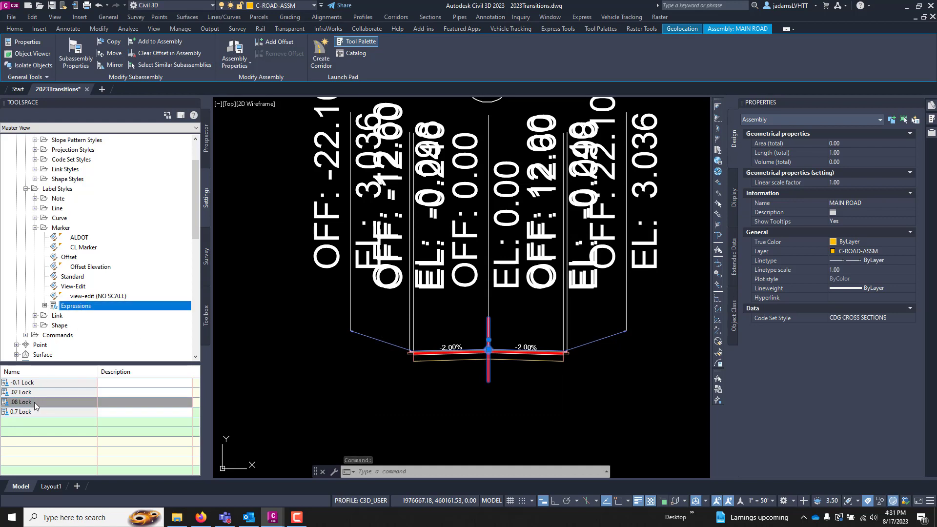
{"action": "right_click", "coordinate": [34, 402]}
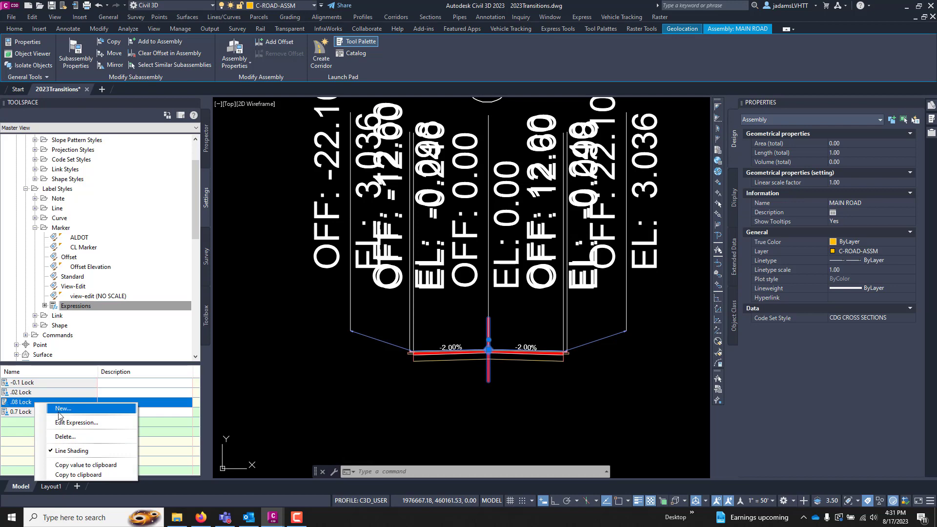
{"action": "left_click", "coordinate": [61, 422]}
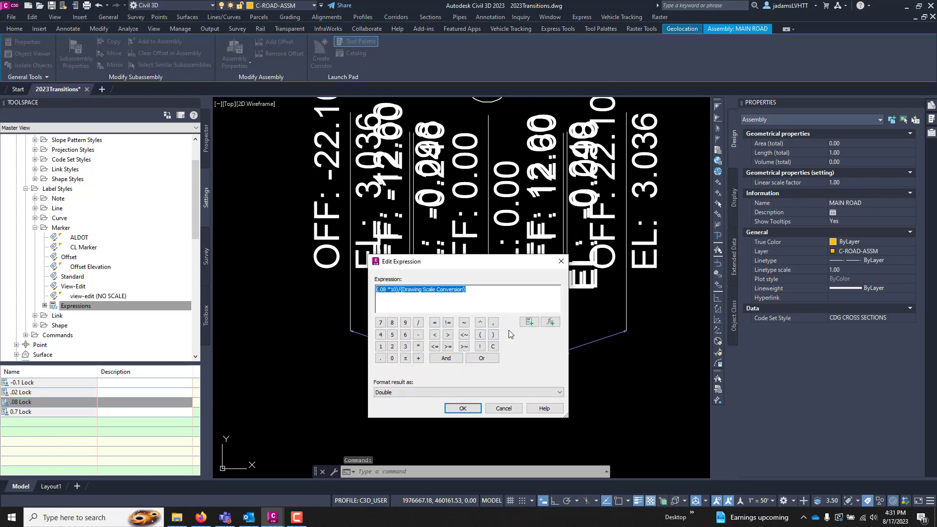
{"action": "left_click", "coordinate": [480, 412]}
- Start a new Marker expression and name it .09 LOCK
{"action": "right_click", "coordinate": [75, 306]}
{"action": "left_click", "coordinate": [102, 310]}
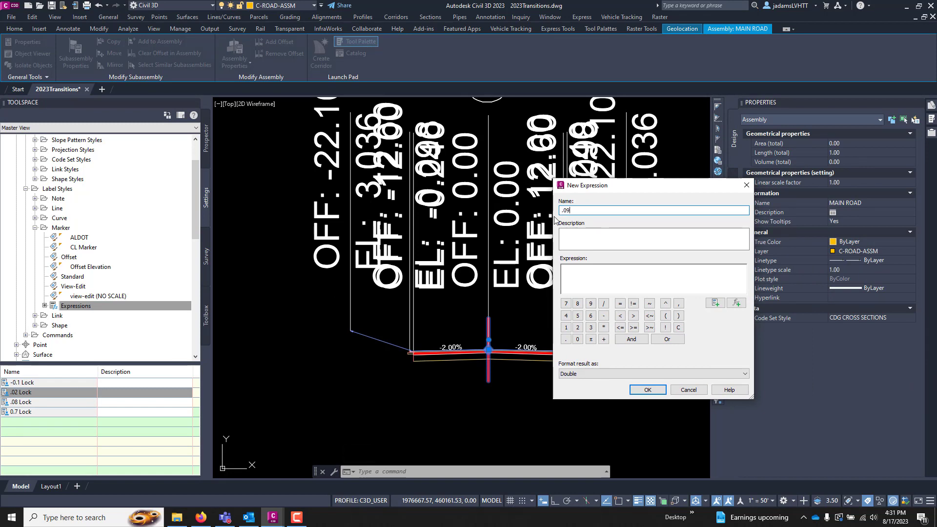
{"action": "type", "text": ".09"}
{"action": "key", "text": "Caps_Lock"}
{"action": "type", "text": "LOCK"}
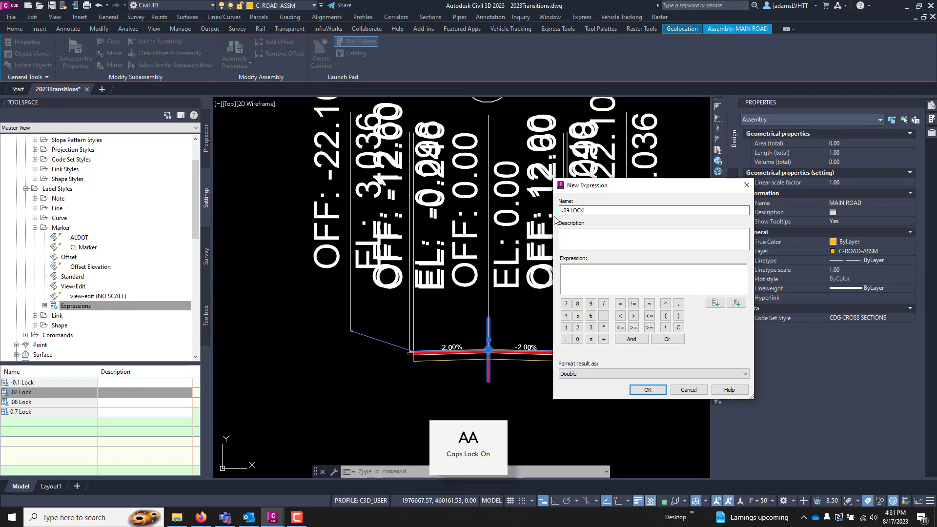
- Define the formula as (0.09*10)/{Drawing Scale Conversion} and save the expression
{"action": "left_click", "coordinate": [602, 269]}
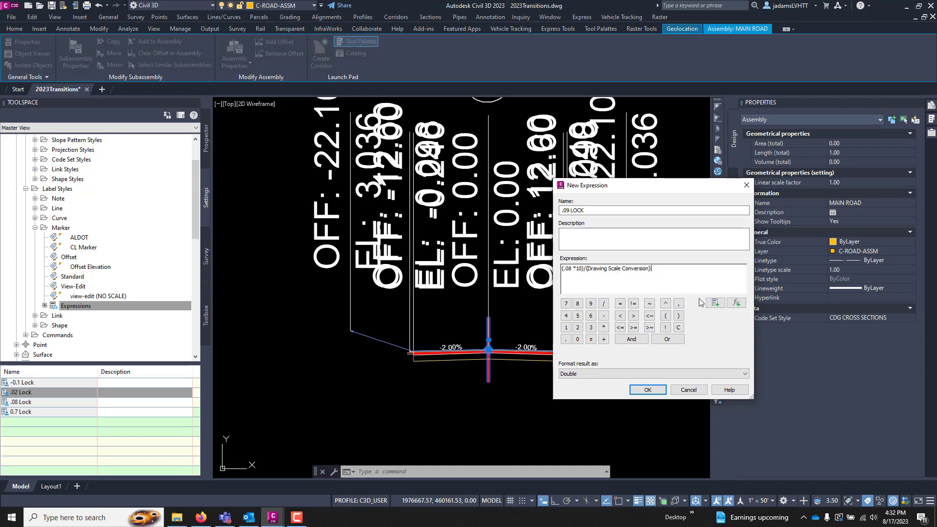
{"action": "left_click", "coordinate": [719, 304]}
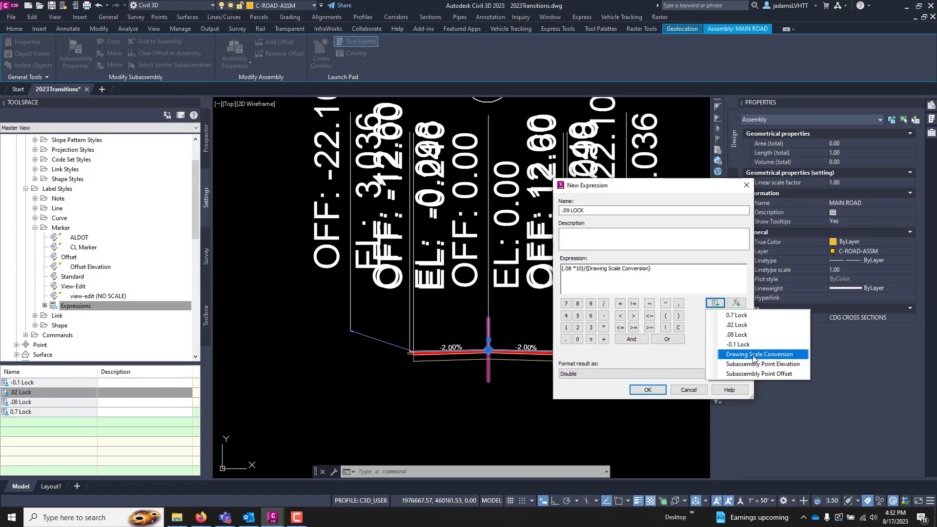
{"action": "left_click", "coordinate": [689, 325]}
{"action": "left_click", "coordinate": [739, 304]}
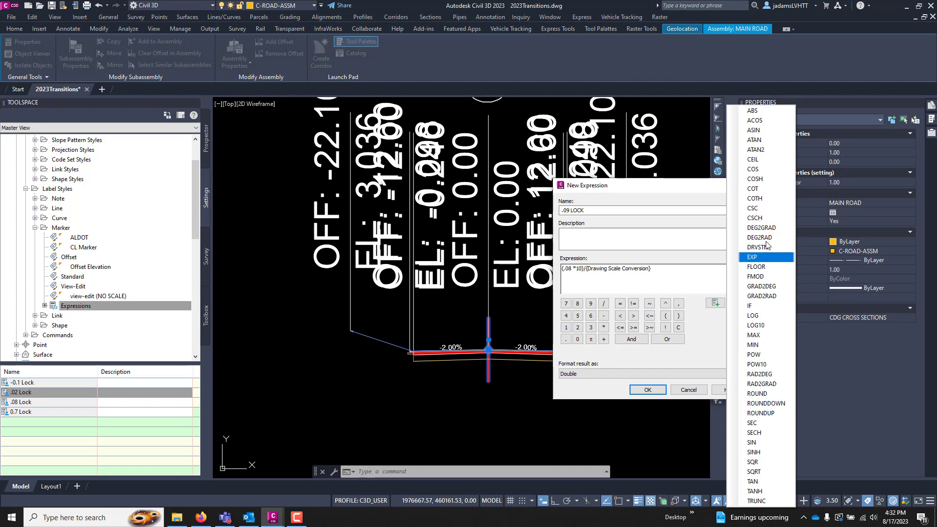
{"action": "left_click", "coordinate": [720, 308]}
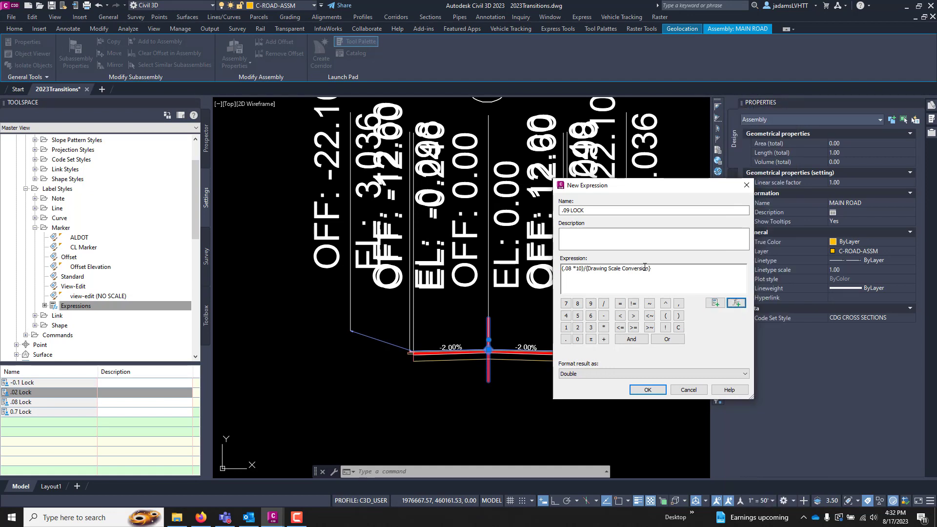
{"action": "left_click_drag", "start_coordinate": [661, 269], "coordinate": [564, 256]}
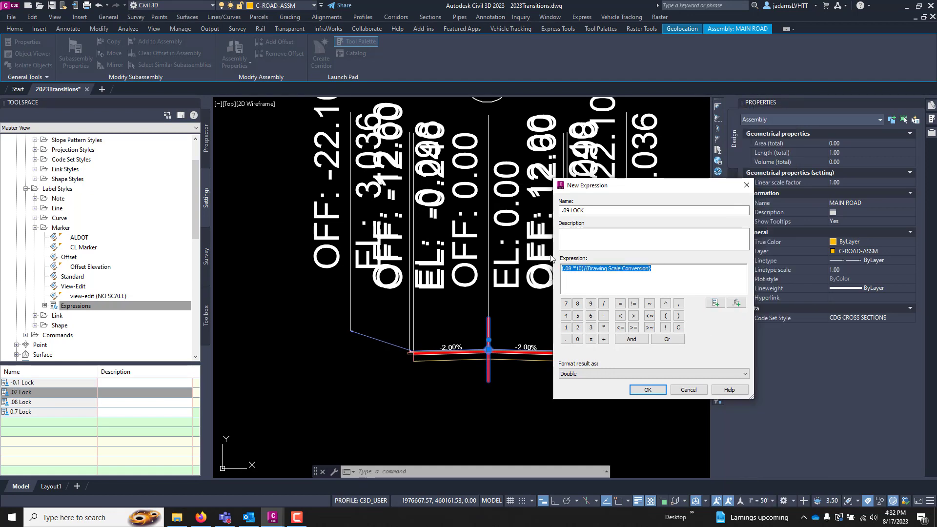
{"action": "type", "text": "(0.09*10)/"}
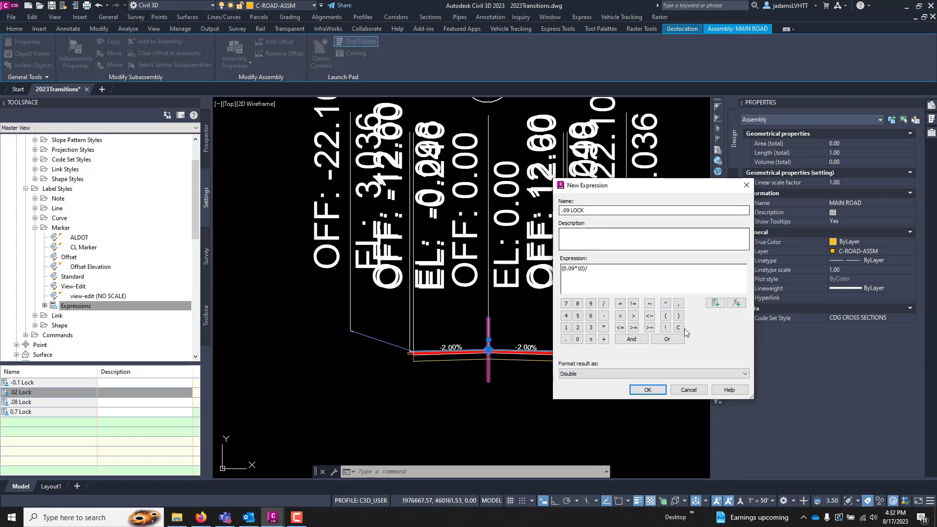
{"action": "left_click", "coordinate": [716, 303]}
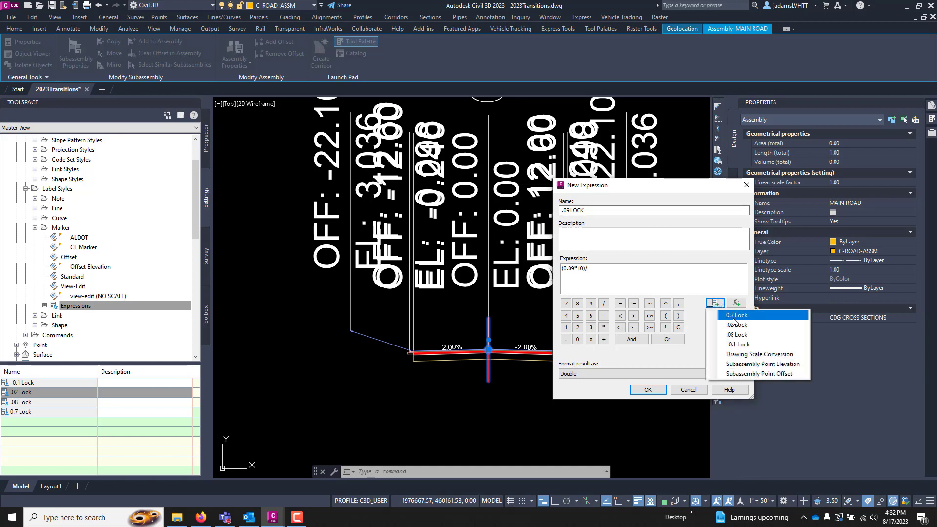
{"action": "left_click", "coordinate": [757, 354]}
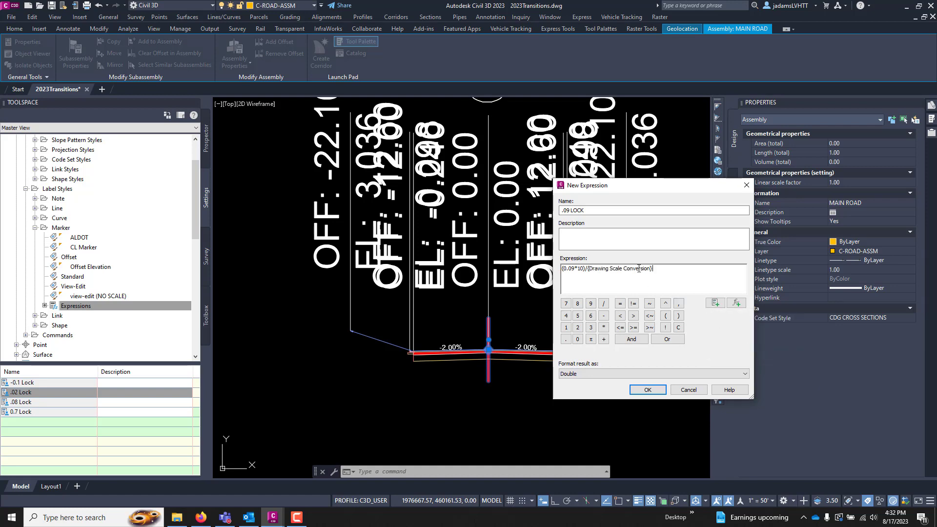
{"action": "left_click", "coordinate": [648, 390]}
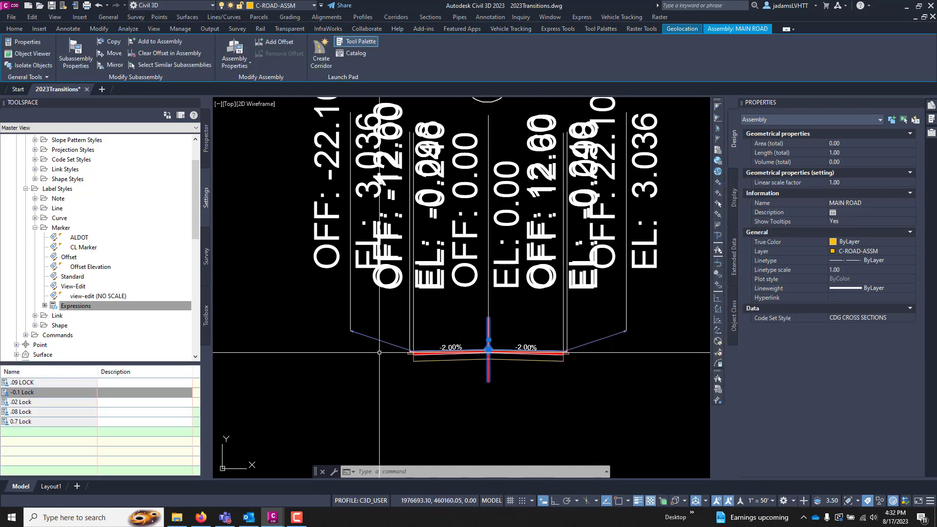
- Expand Code Set Styles to list CDG ASSEMBLY, CDG CROSS SECTIONS and CDG DRAINAGE SECTION
{"action": "left_click", "coordinate": [38, 384]}
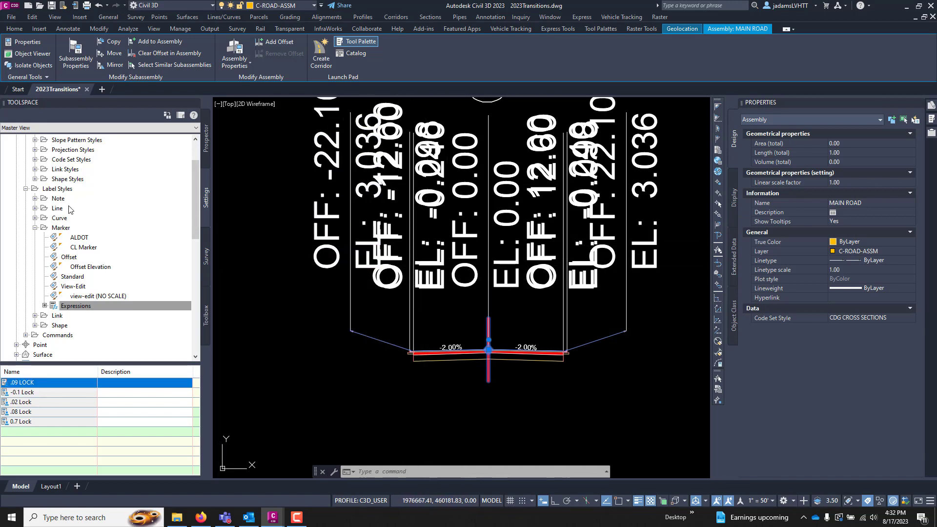
{"action": "scroll", "coordinate": [88, 225], "scroll_direction": "up", "scroll_amount": 1}
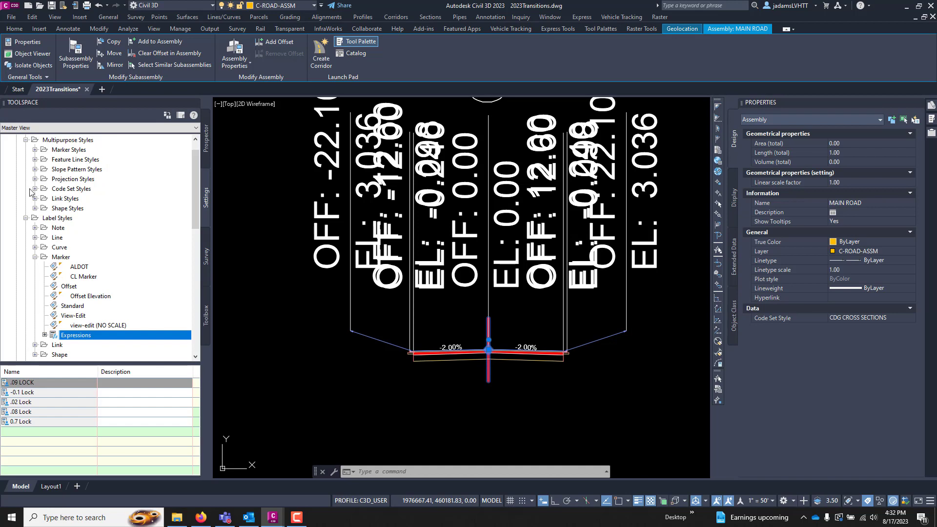
{"action": "left_click", "coordinate": [35, 189]}
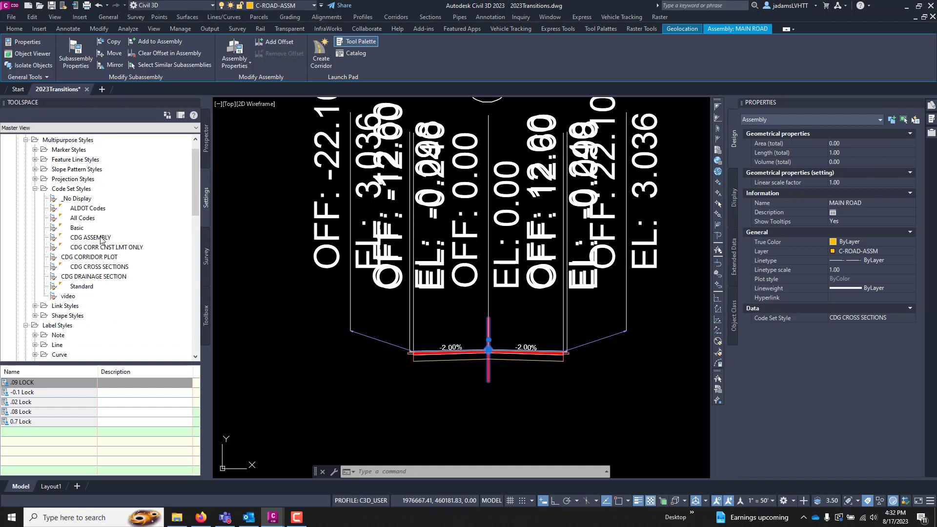
- In CDG CROSS SECTIONS, choose view-edit (NO SCALE) for Back_Curb and make a copy of it
{"action": "double_click", "coordinate": [104, 267]}
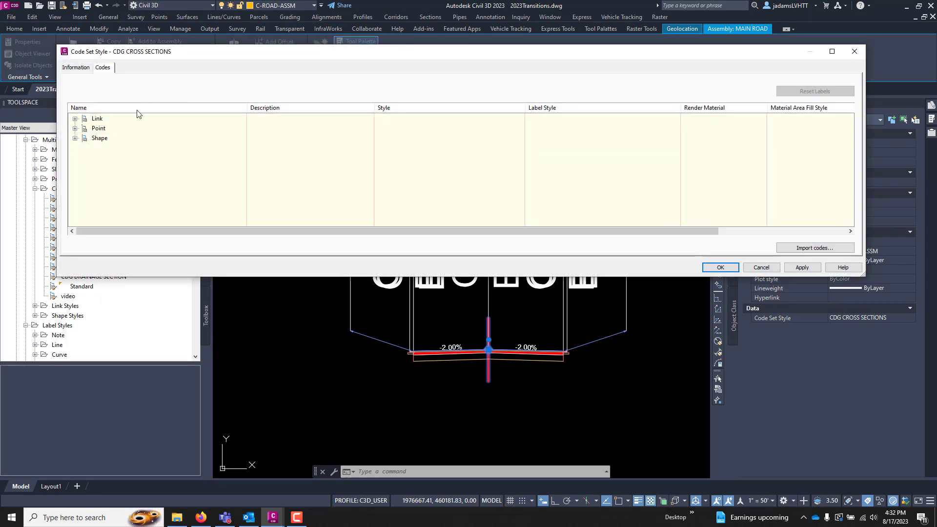
{"action": "left_click", "coordinate": [75, 128]}
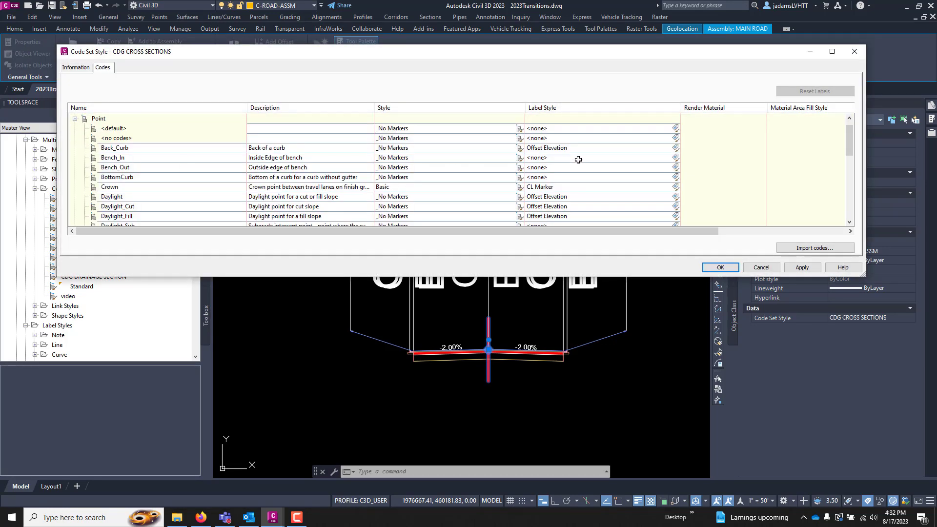
{"action": "left_click", "coordinate": [603, 147]}
{"action": "left_click", "coordinate": [676, 148]}
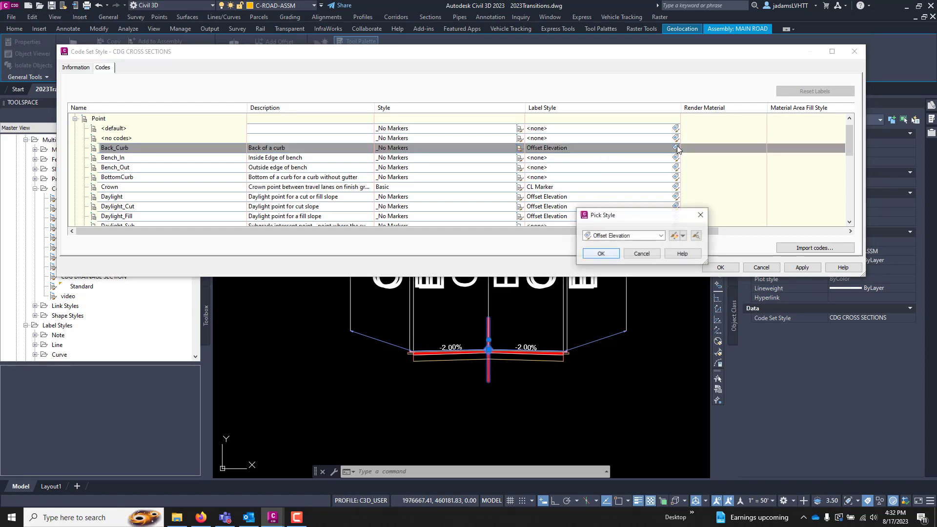
{"action": "left_click", "coordinate": [662, 238]}
{"action": "left_click", "coordinate": [642, 262]}
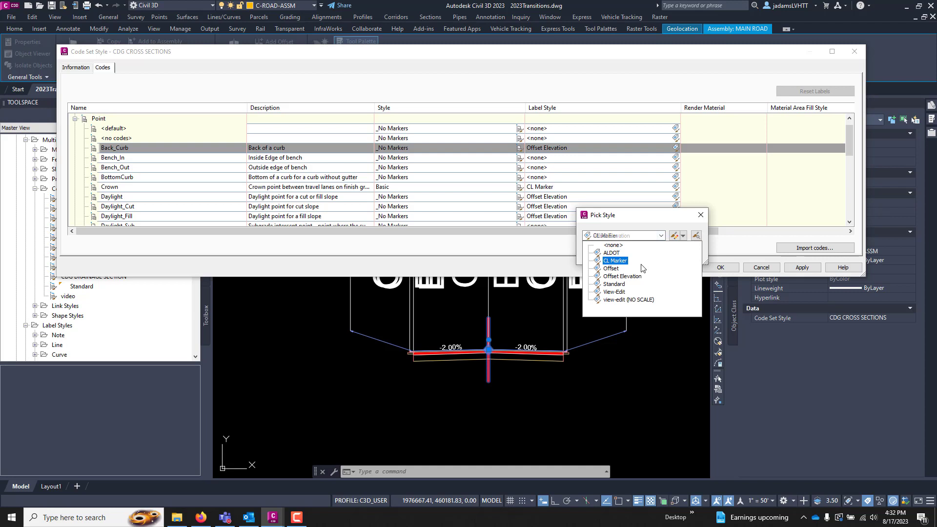
{"action": "left_click", "coordinate": [629, 300]}
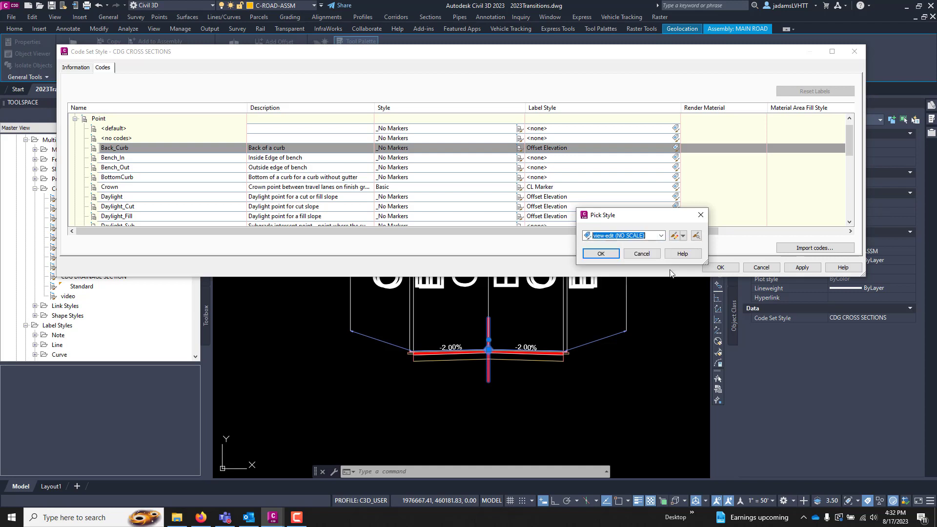
{"action": "left_click", "coordinate": [683, 236]}
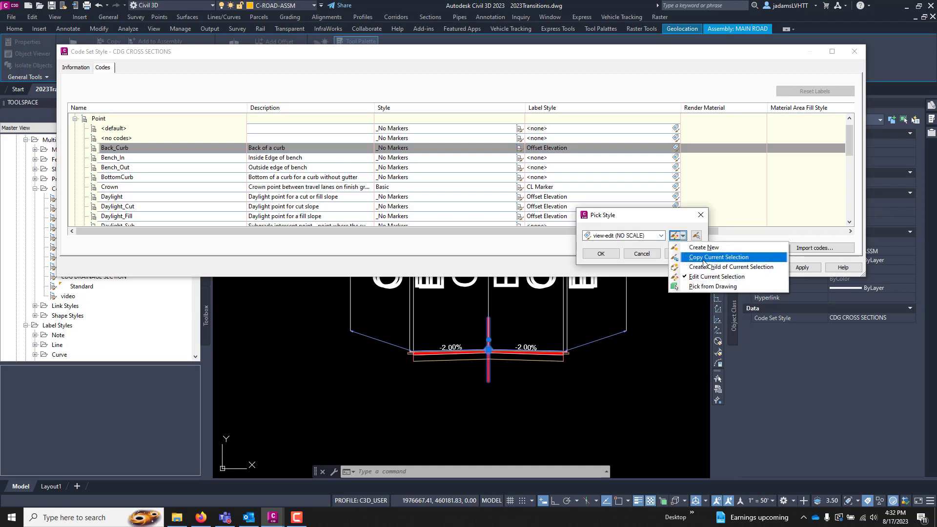
{"action": "left_click", "coordinate": [703, 261]}
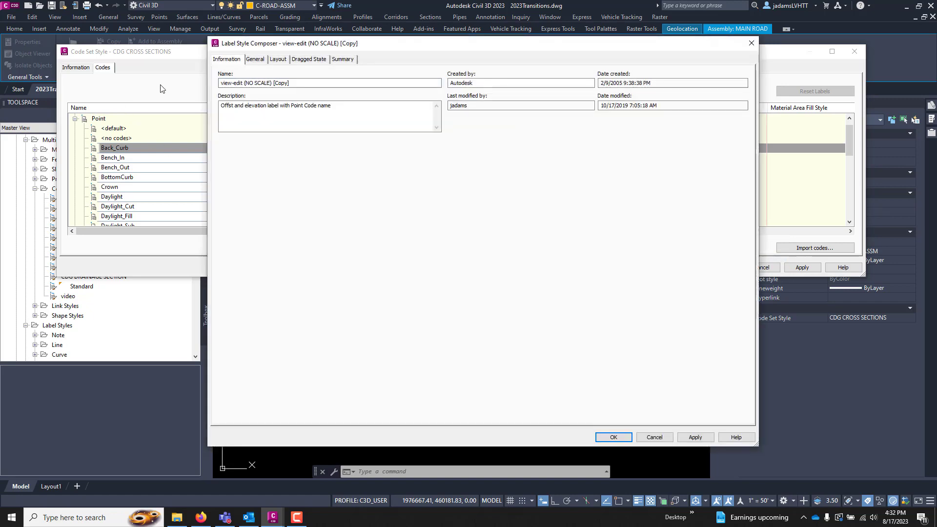
- Rename the copy view-edit (NO SCALE) 0.09, set Offset Elevation Text Height to .09 LOCK, and save
{"action": "mouse_move", "coordinate": [292, 83]}
{"action": "left_mouse_down"}
{"action": "mouse_move", "coordinate": [236, 88]}
{"action": "mouse_move", "coordinate": [286, 87]}
{"action": "left_mouse_up"}
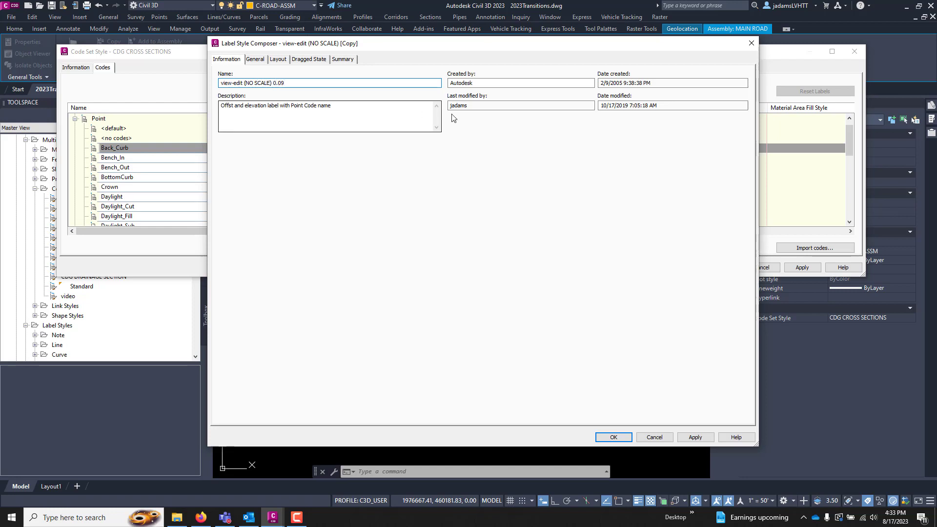
{"action": "left_click", "coordinate": [270, 59]}
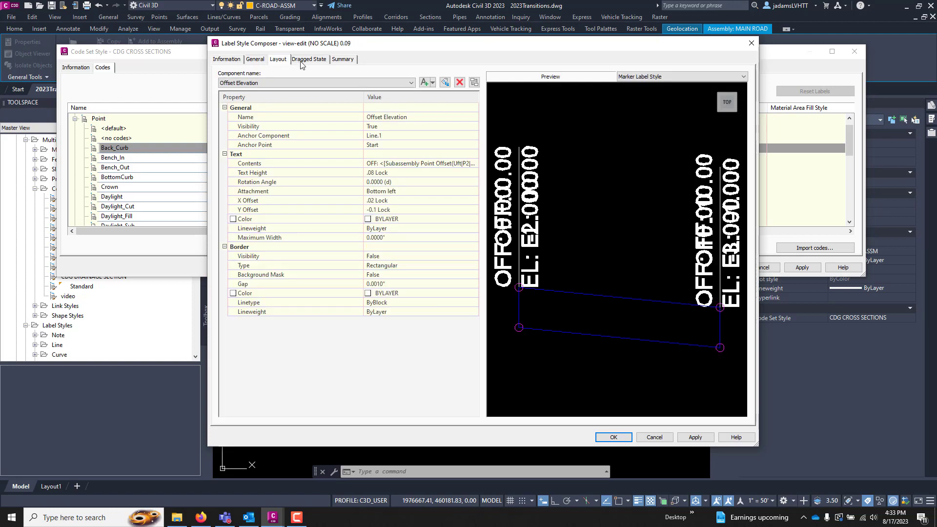
{"action": "left_click", "coordinate": [271, 83]}
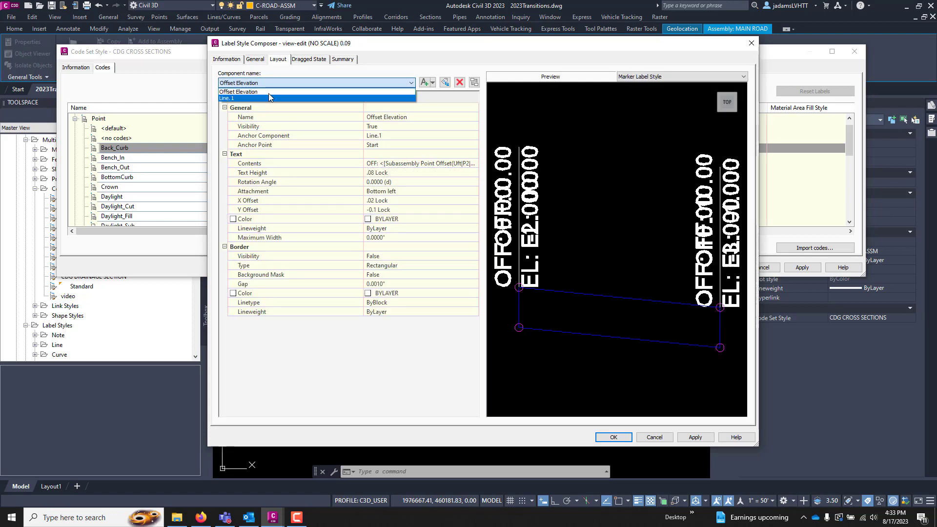
{"action": "left_click", "coordinate": [272, 93]}
{"action": "left_click", "coordinate": [394, 172]}
{"action": "left_click", "coordinate": [476, 173]}
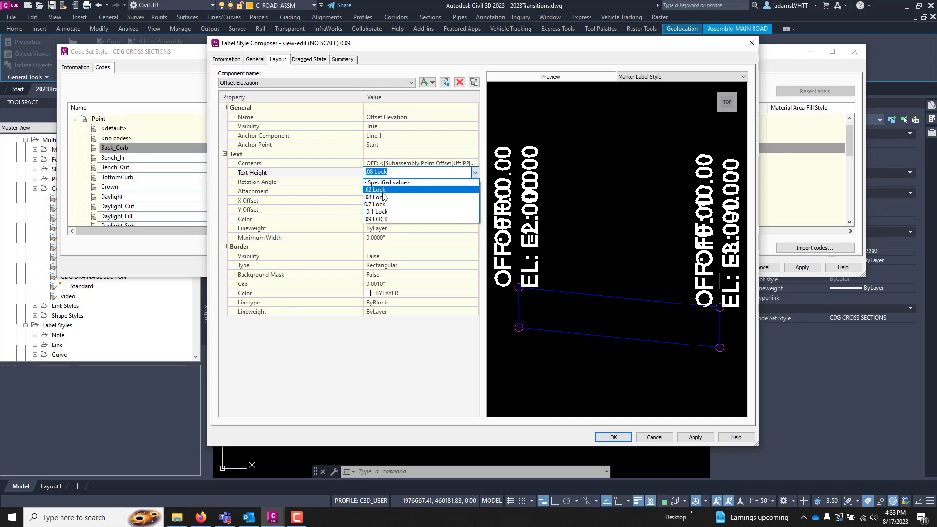
{"action": "left_click", "coordinate": [377, 219]}
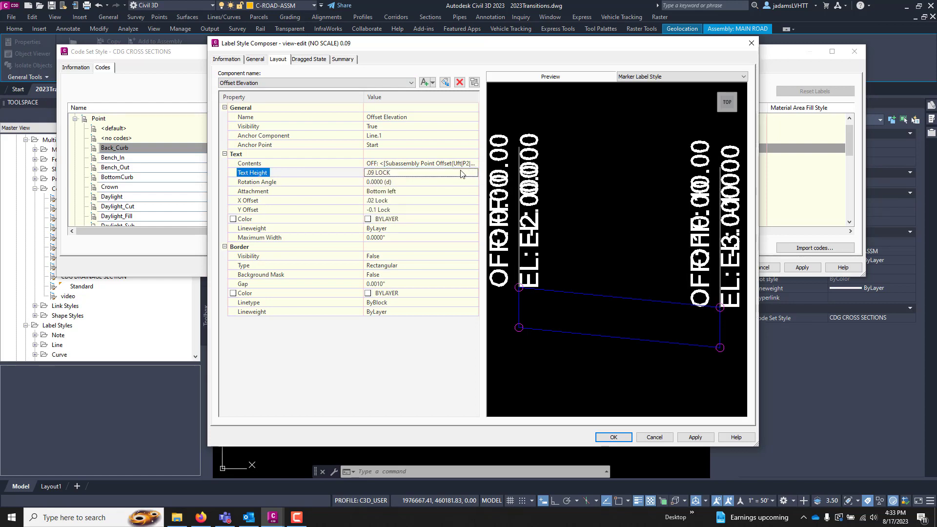
{"action": "left_click", "coordinate": [281, 83]}
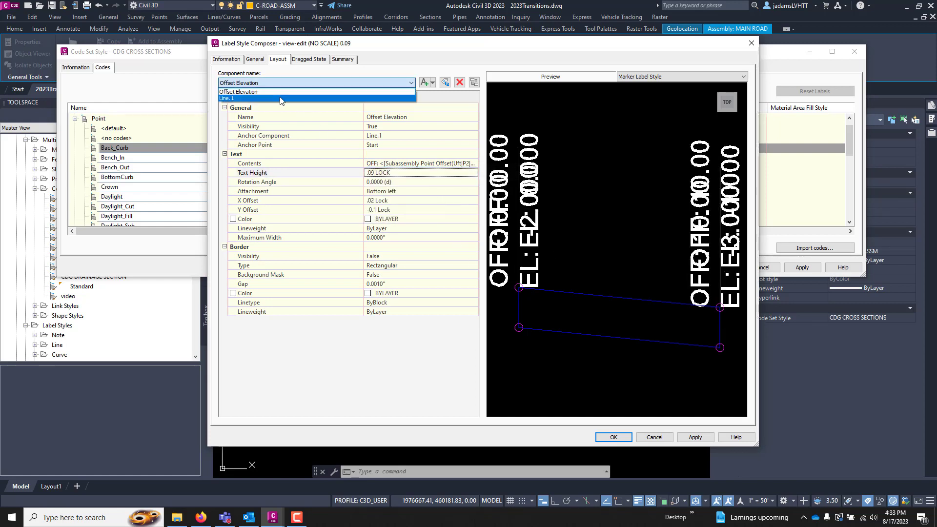
{"action": "left_click", "coordinate": [281, 88]}
{"action": "left_click", "coordinate": [280, 87]}
{"action": "left_click", "coordinate": [264, 92]}
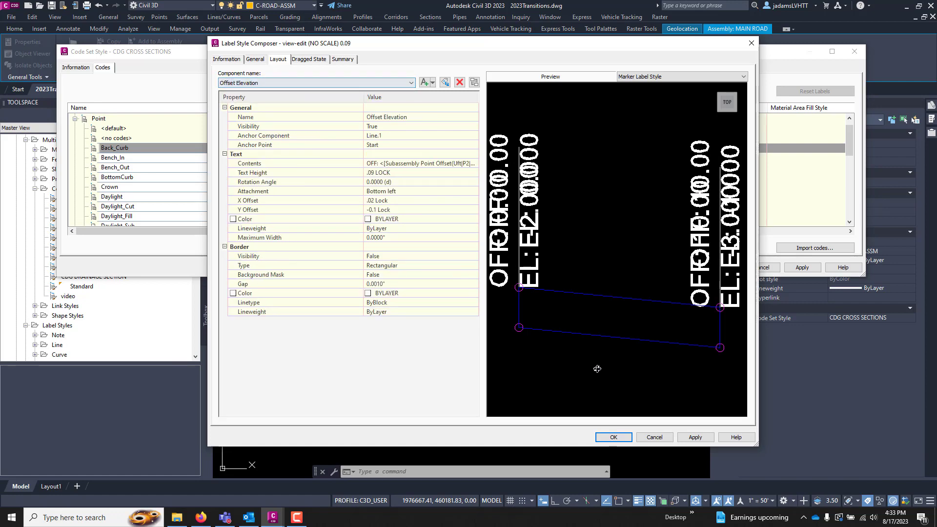
{"action": "left_click", "coordinate": [627, 438]}
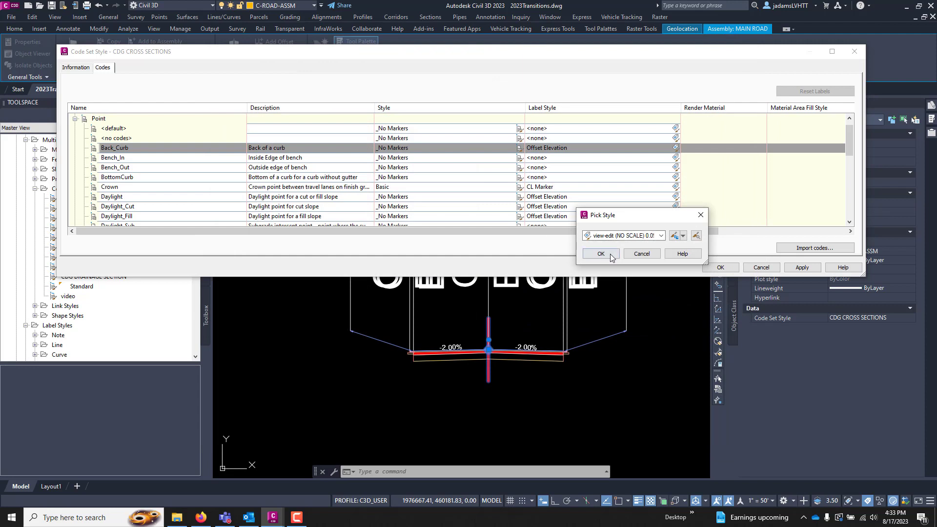
- Give the Back_Curb, Daylight and Daylight_Cut codes the view-edit (NO SCALE) 0.09 label style
{"action": "left_click", "coordinate": [603, 252]}
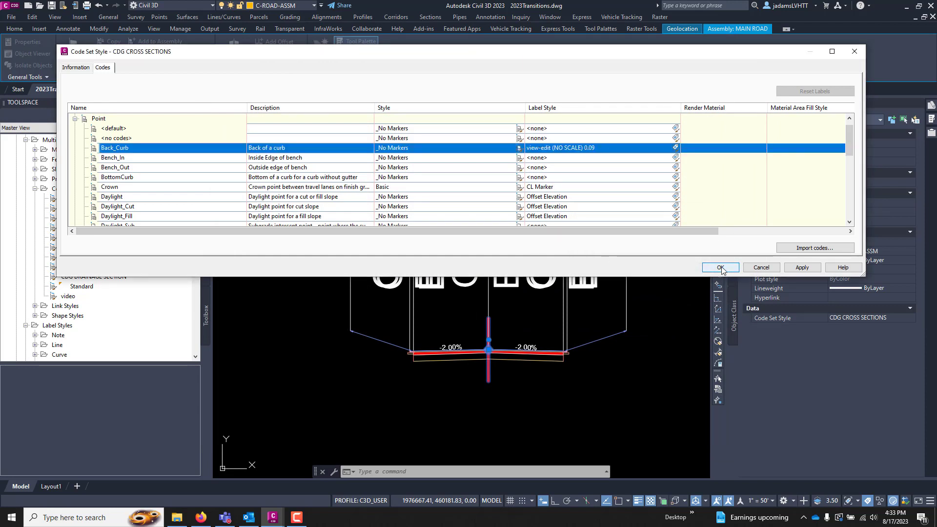
{"action": "left_click", "coordinate": [676, 197]}
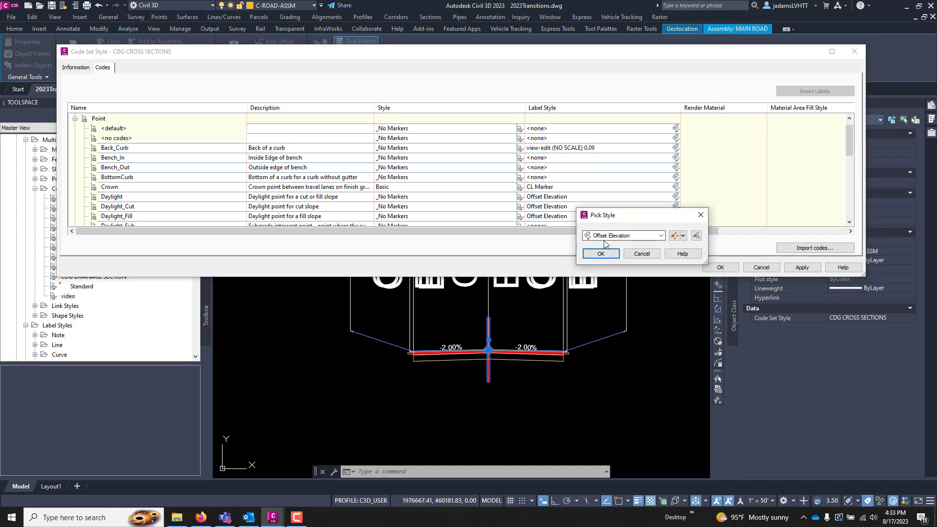
{"action": "left_click", "coordinate": [661, 236]}
{"action": "left_click", "coordinate": [647, 307]}
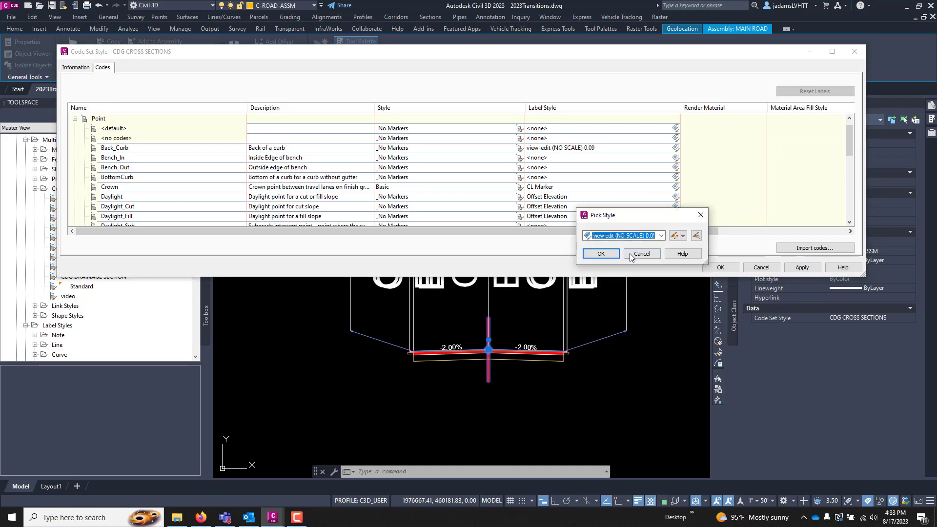
{"action": "key", "text": "Return"}
{"action": "left_click", "coordinate": [676, 206]}
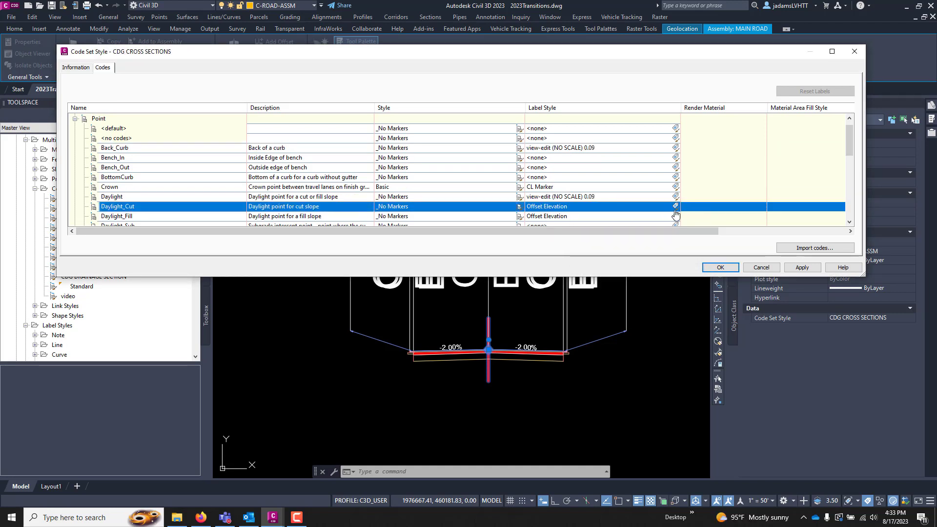
{"action": "left_click", "coordinate": [625, 235]}
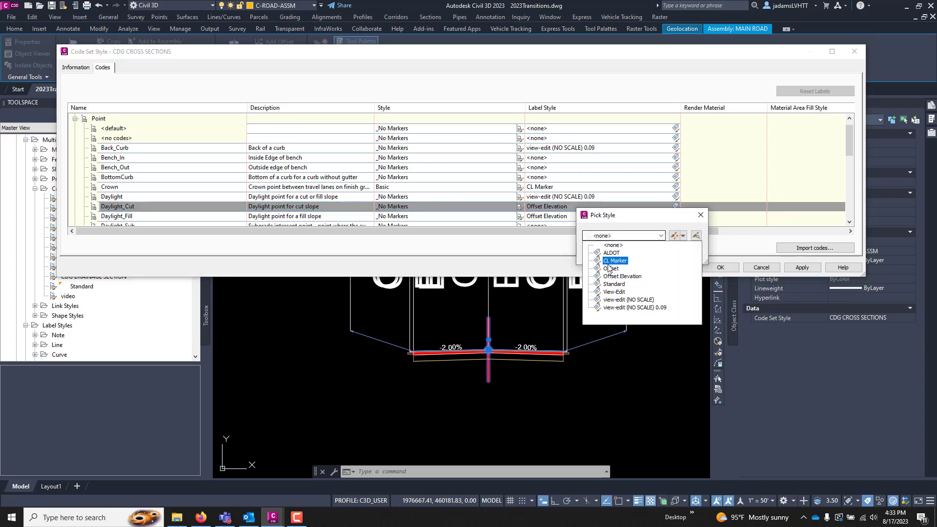
{"action": "left_click", "coordinate": [635, 307]}
{"action": "left_click", "coordinate": [607, 258]}
- Give the Daylight_Fill and ETW codes the view-edit (NO SCALE) 0.09 label style too
{"action": "left_click", "coordinate": [662, 216]}
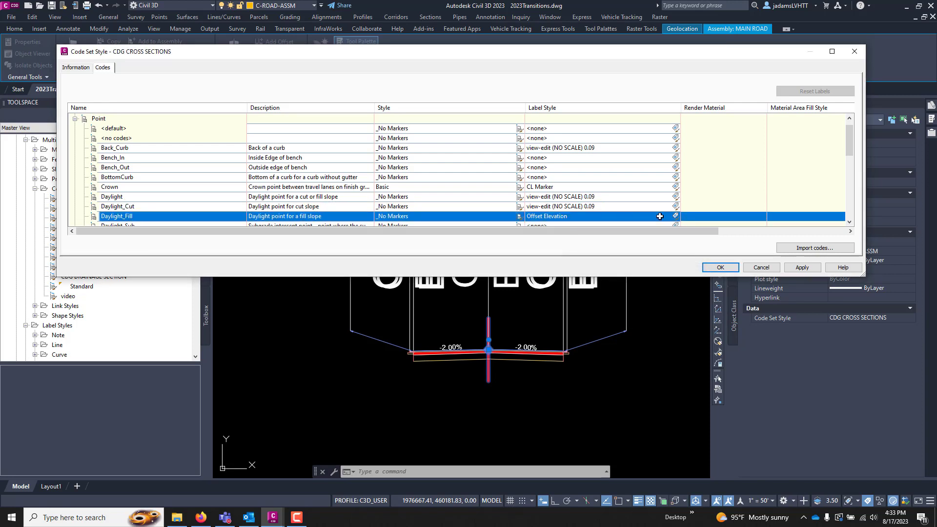
{"action": "left_click", "coordinate": [681, 216]}
{"action": "left_click", "coordinate": [614, 236]}
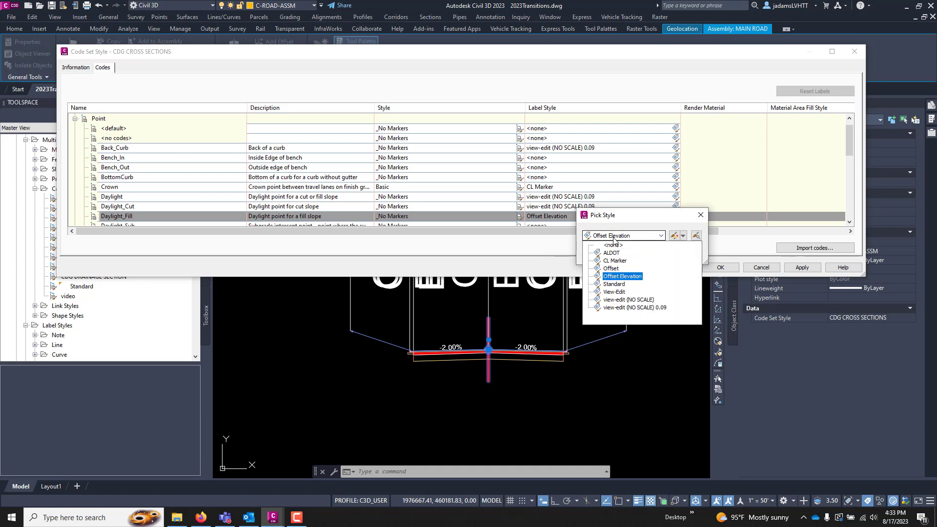
{"action": "left_click", "coordinate": [630, 308]}
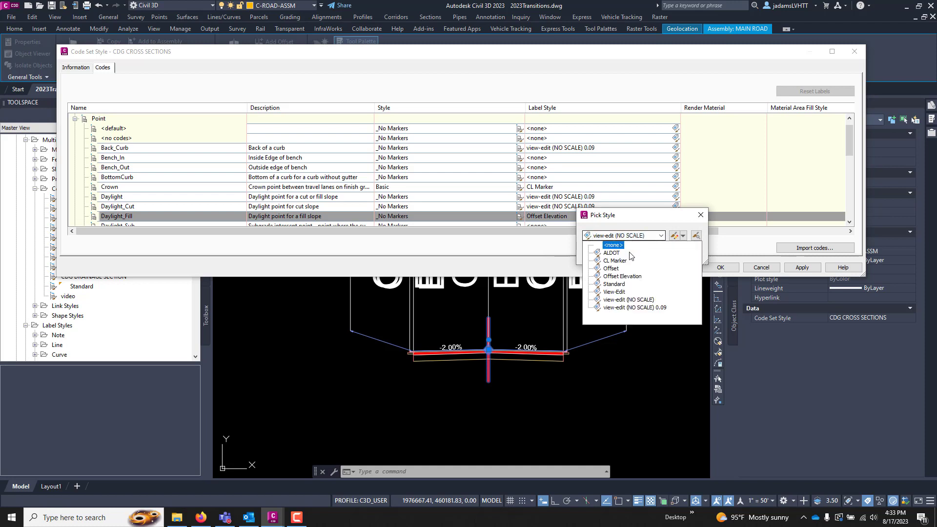
{"action": "left_click", "coordinate": [602, 254]}
{"action": "scroll", "coordinate": [590, 167], "scroll_direction": "down", "scroll_amount": 5}
{"action": "left_click", "coordinate": [676, 157]}
{"action": "left_click", "coordinate": [614, 237]}
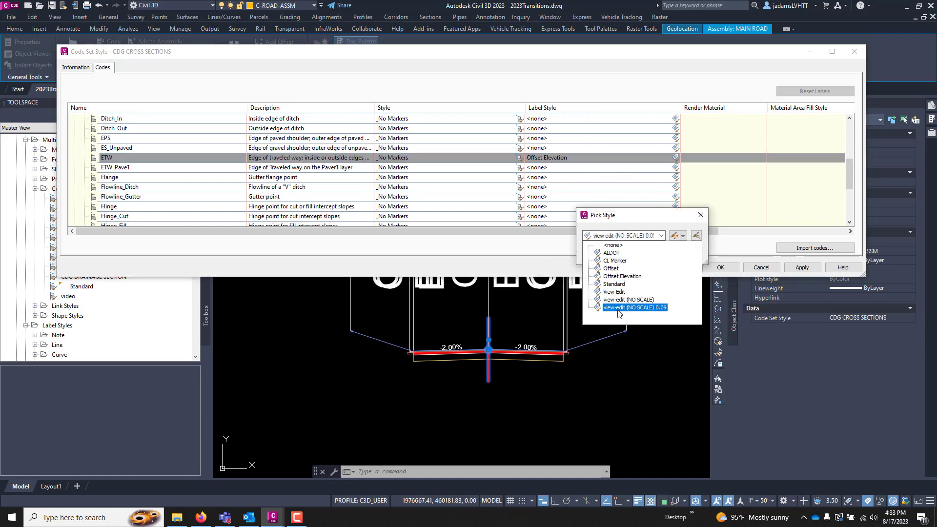
{"action": "left_click", "coordinate": [634, 307]}
{"action": "left_click", "coordinate": [602, 254]}
{"action": "scroll", "coordinate": [595, 179], "scroll_direction": "down", "scroll_amount": 2}
{"action": "scroll", "coordinate": [594, 179], "scroll_direction": "down", "scroll_amount": 2}
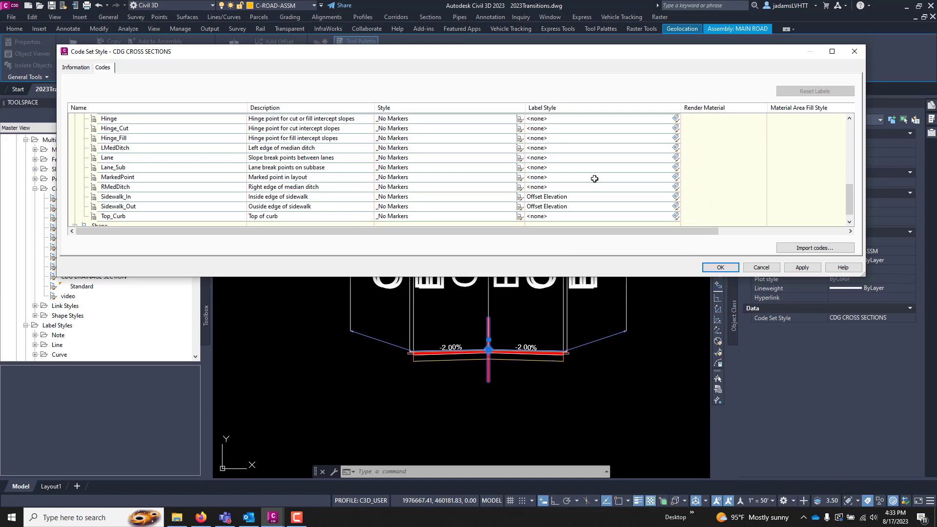
- Apply the Code Set Style changes and clear the assembly selection
{"action": "left_click", "coordinate": [720, 267]}
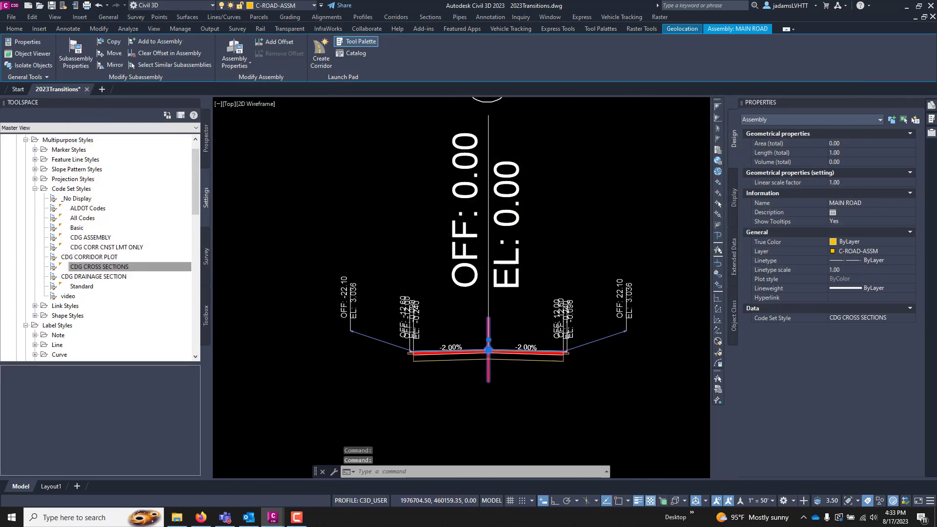
{"action": "scroll", "coordinate": [488, 340], "scroll_direction": "up", "scroll_amount": 2}
{"action": "key", "text": "Escape"}
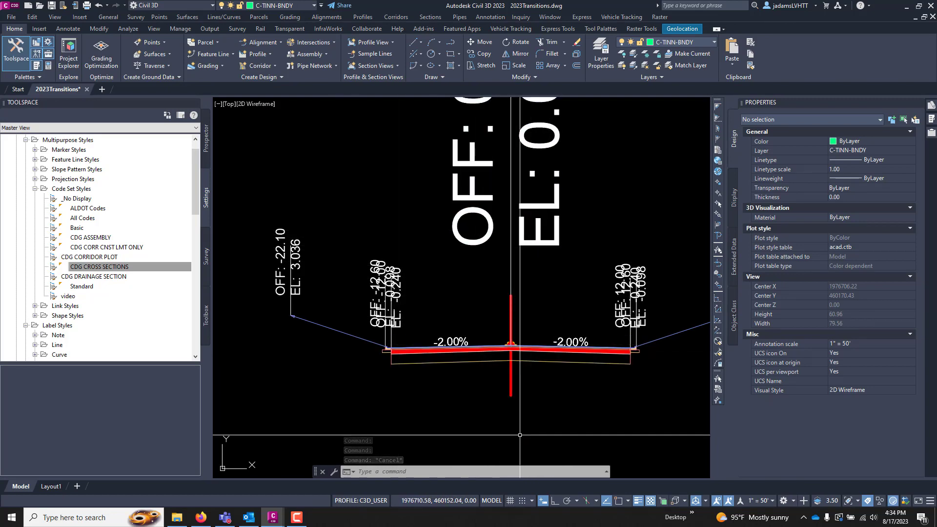
- Switch the annotation scale to 1" = 60', then to 1" = 10'
{"action": "left_click", "coordinate": [746, 503]}
{"action": "left_click", "coordinate": [755, 374]}
{"action": "left_click", "coordinate": [751, 500]}
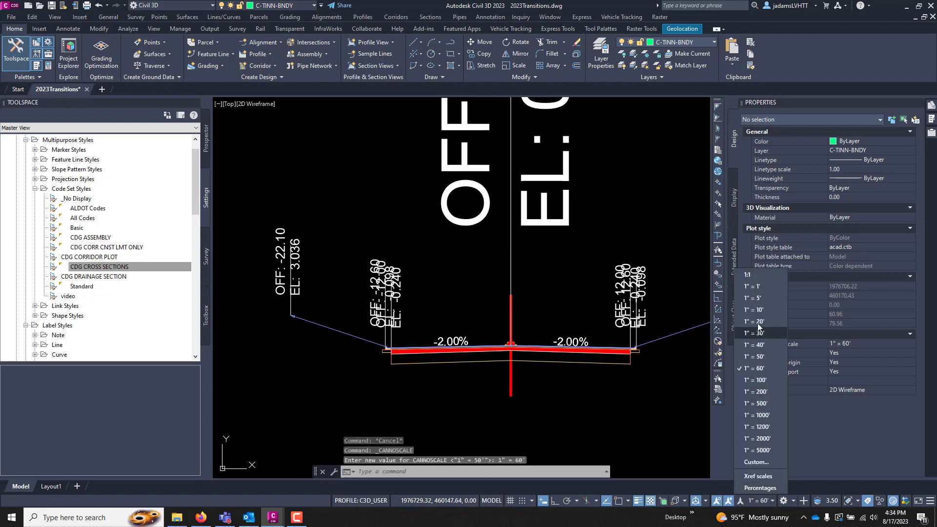
{"action": "left_click", "coordinate": [754, 310]}
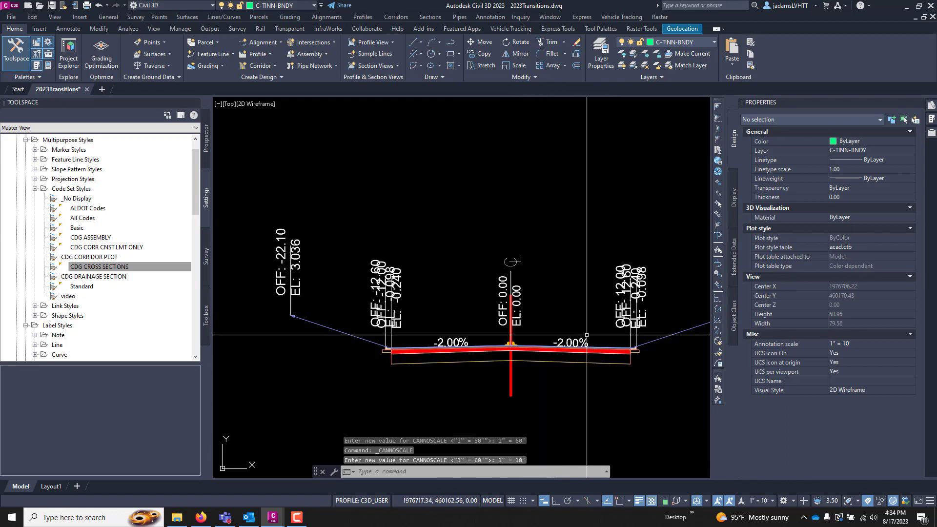
- Zoom to the profile view and set the annotation scale back to 1" = 50'
{"action": "scroll", "coordinate": [518, 277], "scroll_direction": "down", "scroll_amount": 4}
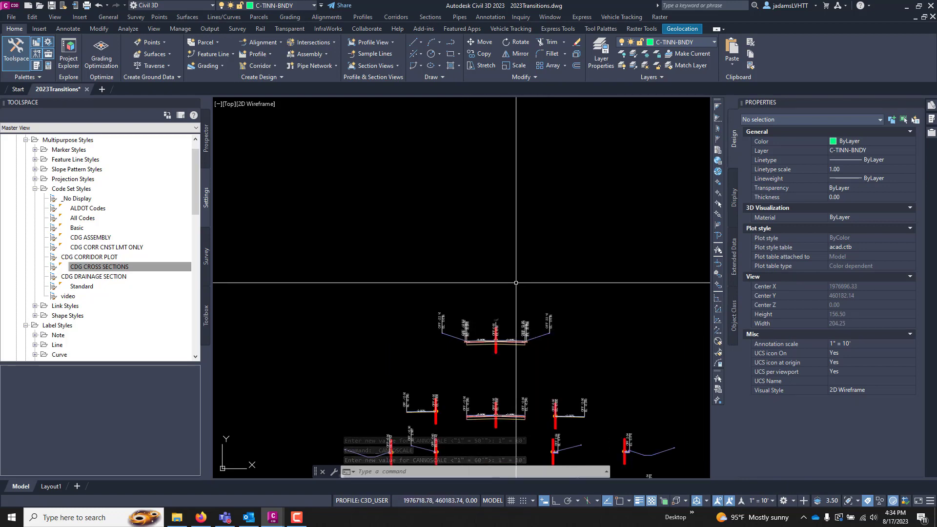
{"action": "scroll", "coordinate": [518, 277], "scroll_direction": "down", "scroll_amount": 8}
{"action": "scroll", "coordinate": [536, 345], "scroll_direction": "up", "scroll_amount": 3}
{"action": "scroll", "coordinate": [536, 345], "scroll_direction": "up", "scroll_amount": 6}
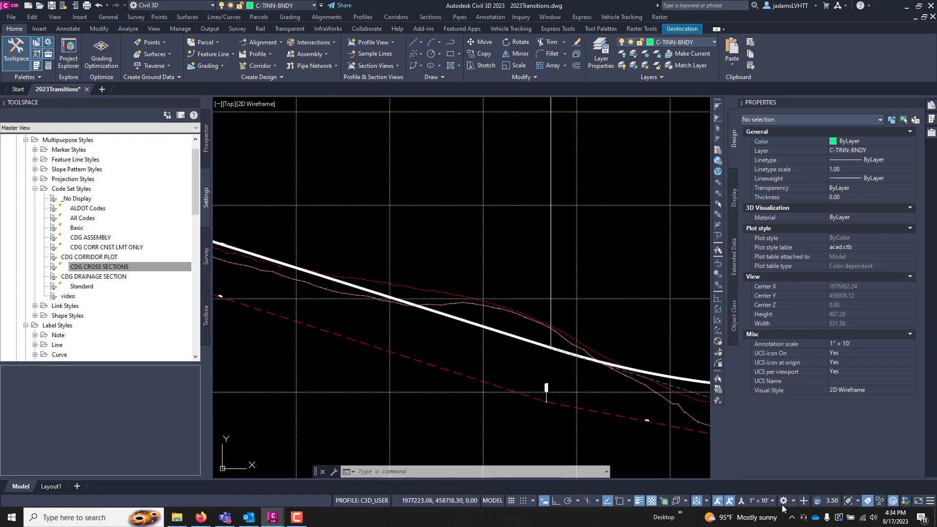
{"action": "left_click", "coordinate": [762, 502]}
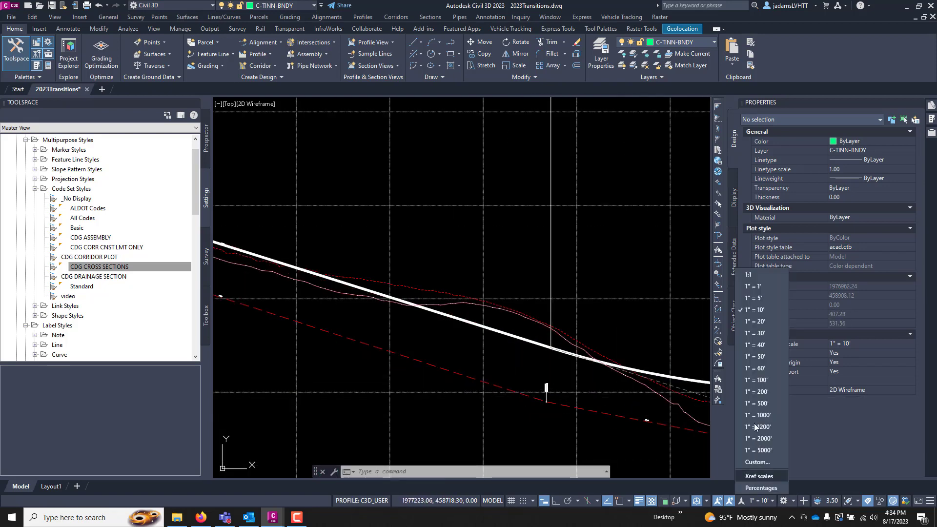
{"action": "left_click", "coordinate": [762, 357]}
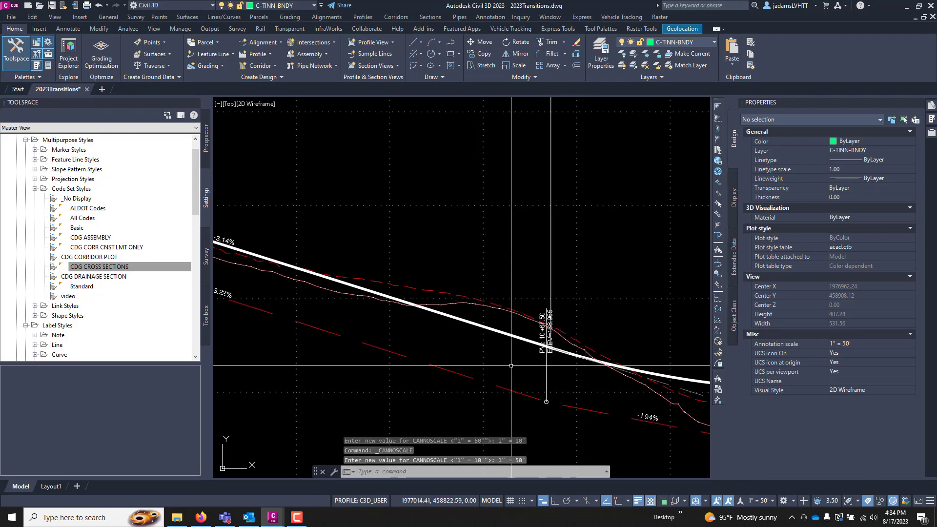
- Zoom around the drawing to check the profile's station and grade labels at 1" = 50'
{"action": "scroll", "coordinate": [520, 362], "scroll_direction": "down", "scroll_amount": 8}
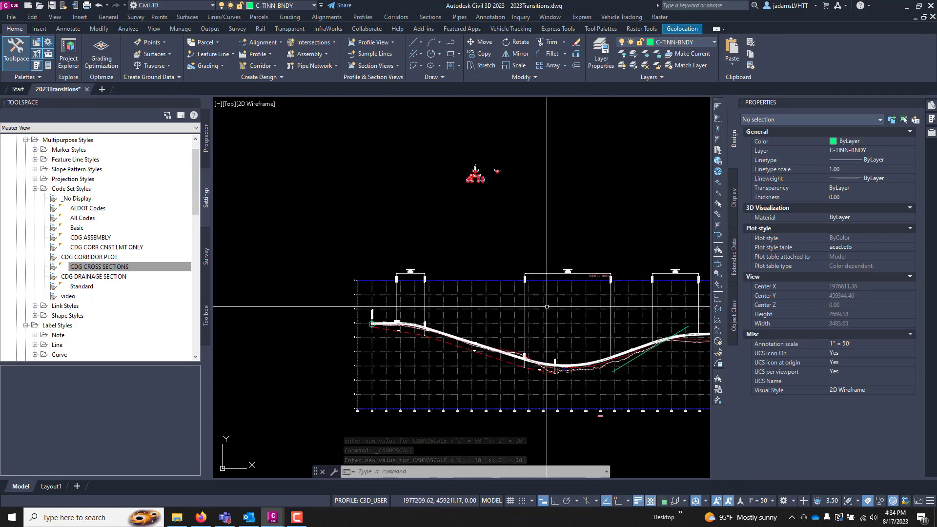
{"action": "scroll", "coordinate": [547, 306], "scroll_direction": "down", "scroll_amount": 5}
{"action": "scroll", "coordinate": [531, 306], "scroll_direction": "up", "scroll_amount": 3}
{"action": "scroll", "coordinate": [531, 306], "scroll_direction": "down", "scroll_amount": 4}
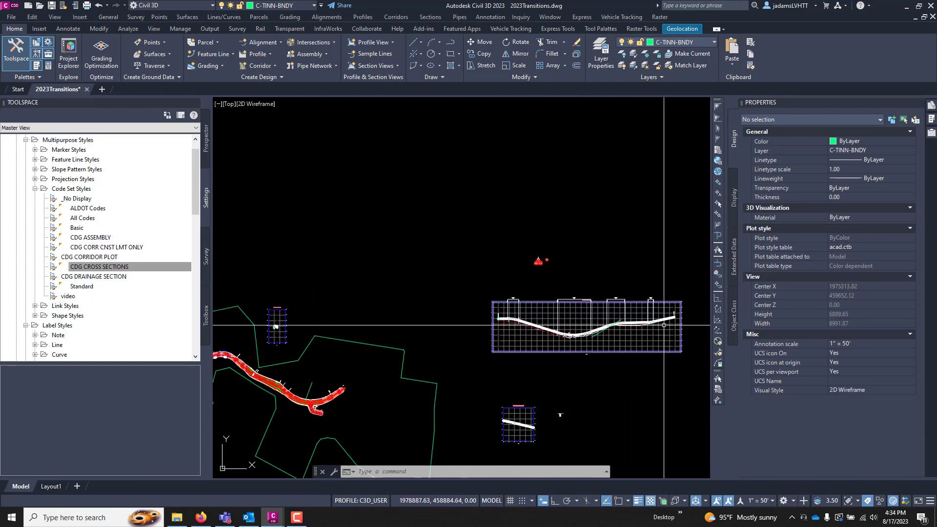
{"action": "scroll", "coordinate": [558, 282], "scroll_direction": "up", "scroll_amount": 3}
{"action": "scroll", "coordinate": [558, 282], "scroll_direction": "down", "scroll_amount": 3}
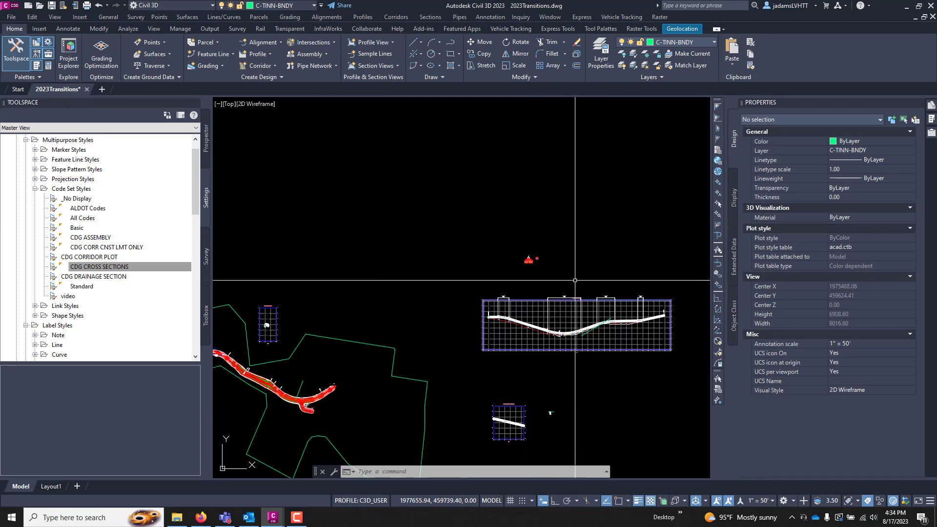
{"action": "scroll", "coordinate": [542, 320], "scroll_direction": "up", "scroll_amount": 4}
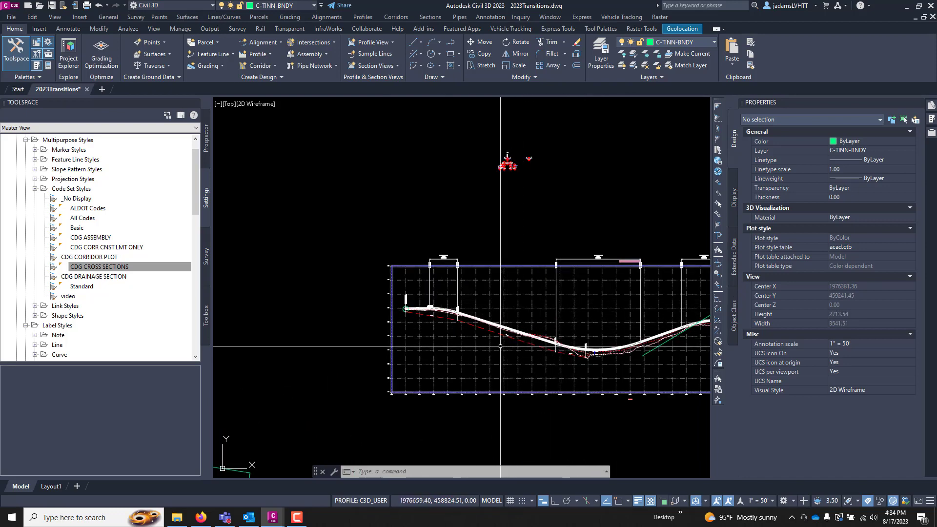
{"action": "scroll", "coordinate": [498, 346], "scroll_direction": "down", "scroll_amount": 3}
{"action": "scroll", "coordinate": [351, 391], "scroll_direction": "up", "scroll_amount": 3}
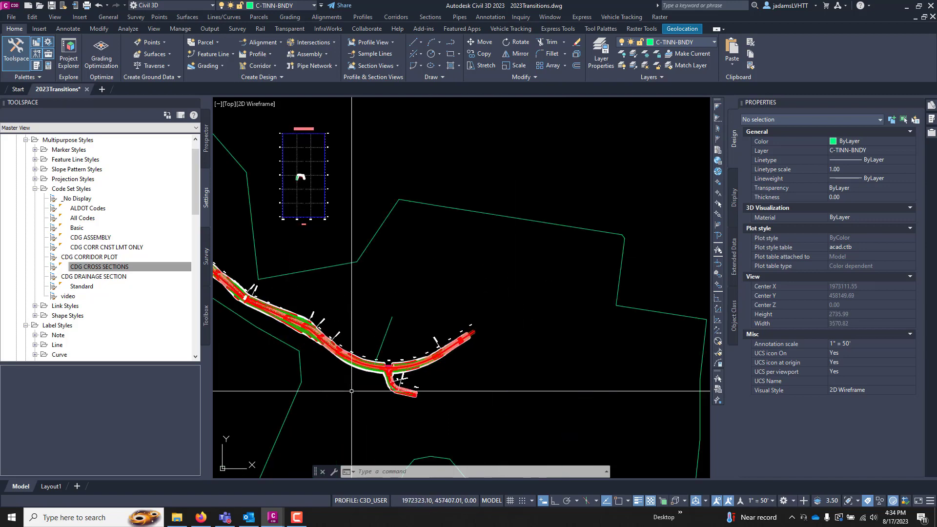
{"action": "scroll", "coordinate": [352, 388], "scroll_direction": "down", "scroll_amount": 2}
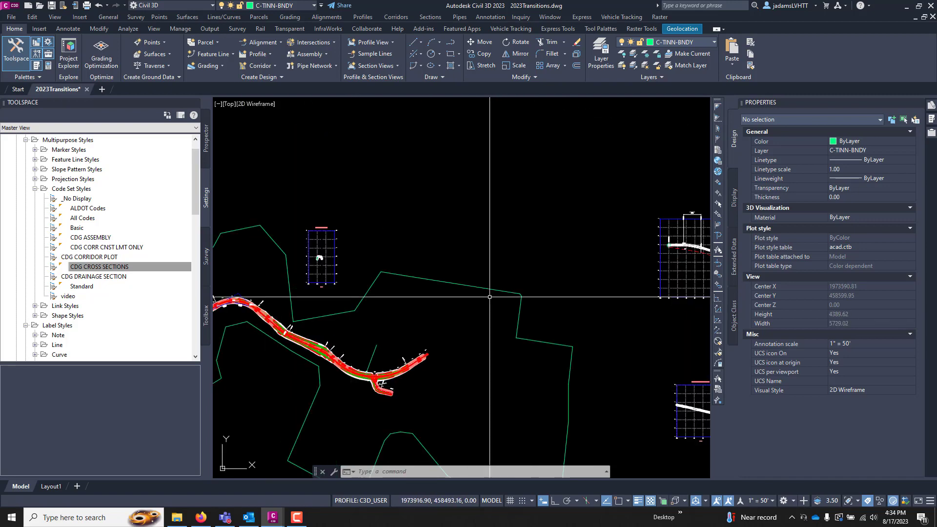
{"action": "scroll", "coordinate": [544, 185], "scroll_direction": "up", "scroll_amount": 5}
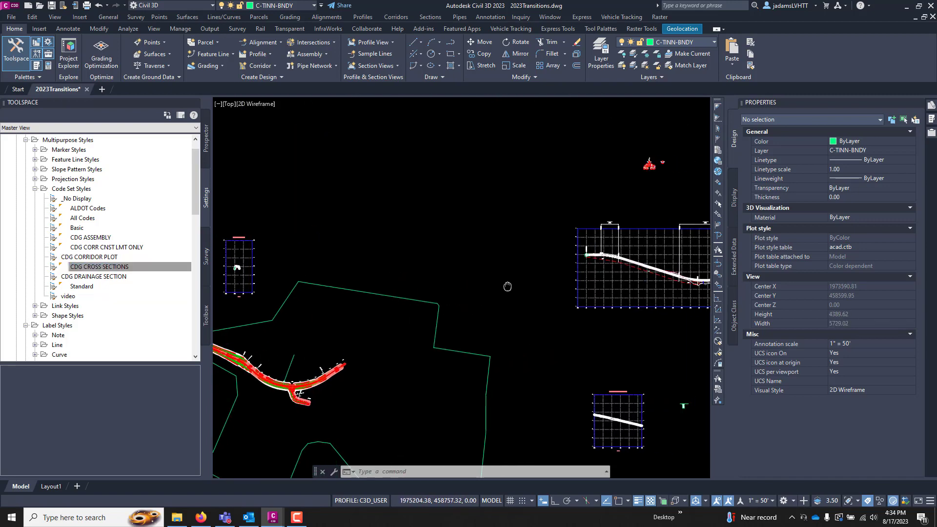
{"action": "scroll", "coordinate": [537, 185], "scroll_direction": "up", "scroll_amount": 5}
{"action": "scroll", "coordinate": [504, 219], "scroll_direction": "down", "scroll_amount": 4}
{"action": "scroll", "coordinate": [502, 274], "scroll_direction": "up", "scroll_amount": 7}
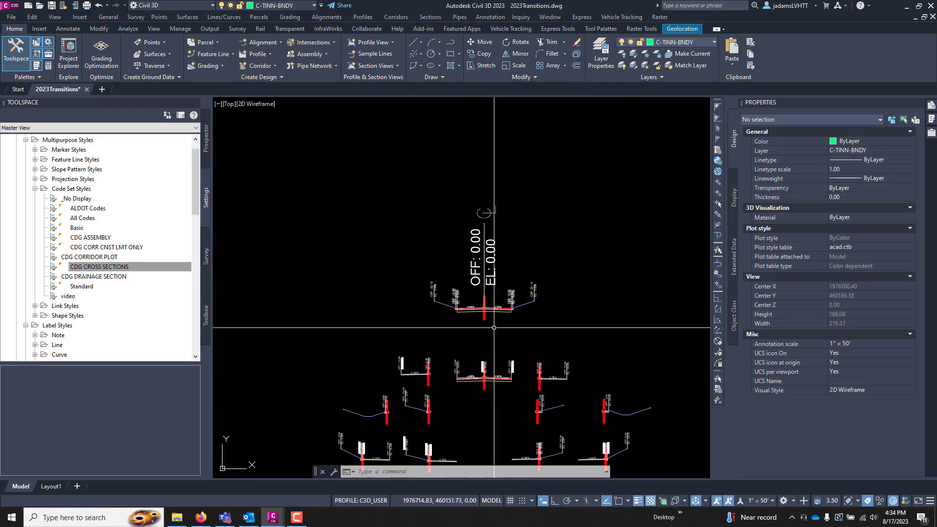
{"action": "scroll", "coordinate": [496, 317], "scroll_direction": "up", "scroll_amount": 4}
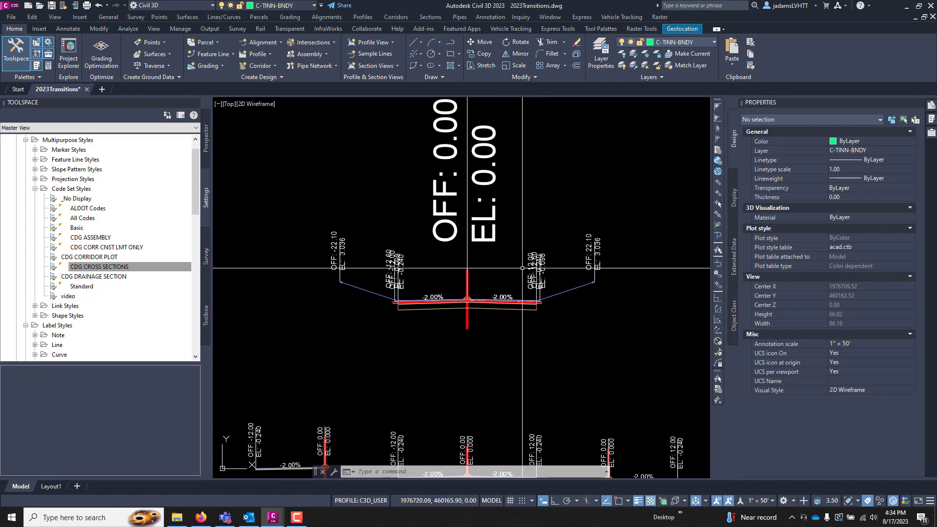